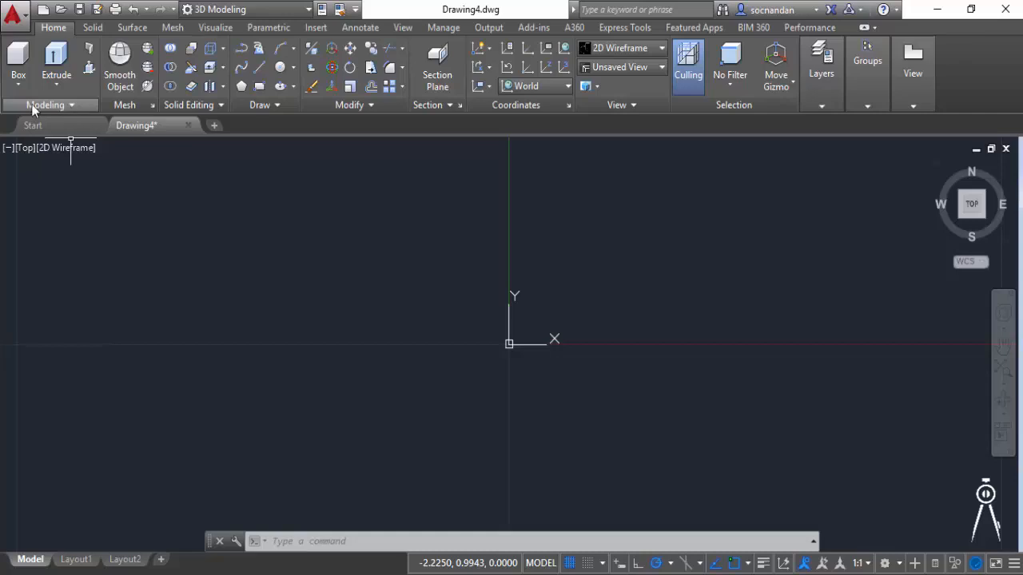
Step: Switch the model view from Top to the SW Isometric home view
{"action": "left_click", "coordinate": [21, 83]}
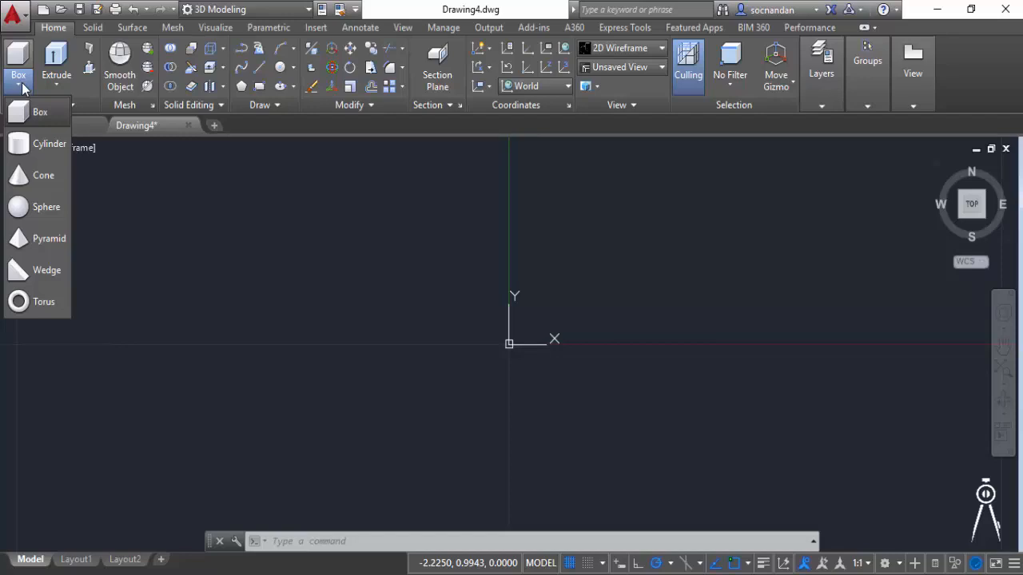
{"action": "left_click", "coordinate": [21, 85]}
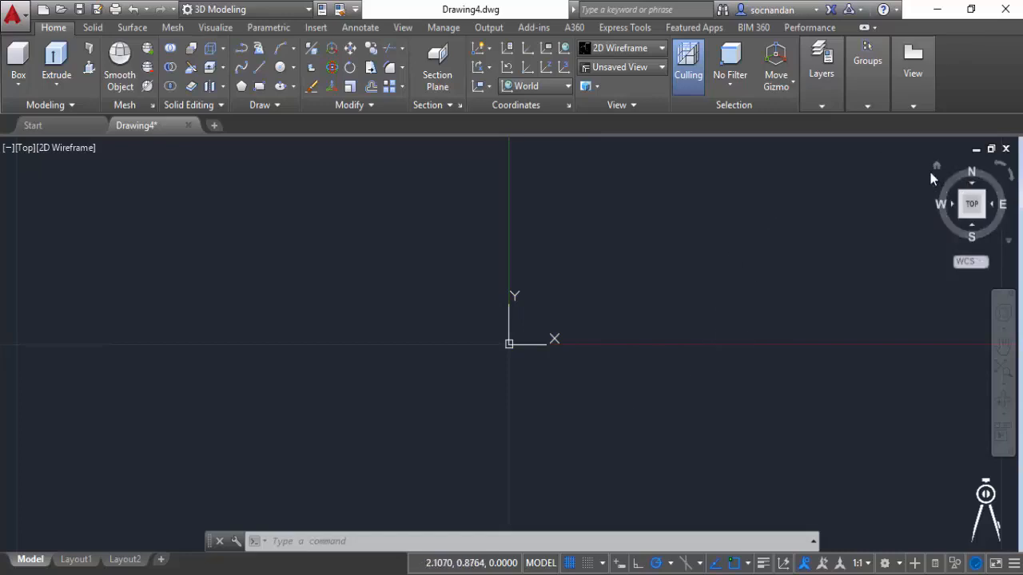
{"action": "left_click", "coordinate": [937, 167]}
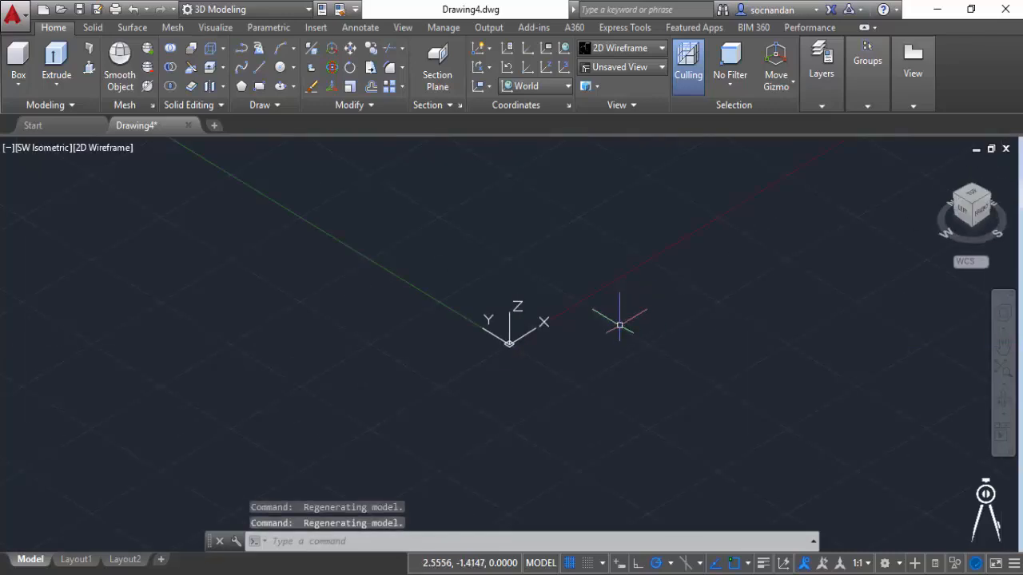
Step: Draw a box freehand around the origin, starting from a first corner at about -3.19, 1.45
{"action": "left_click", "coordinate": [18, 85]}
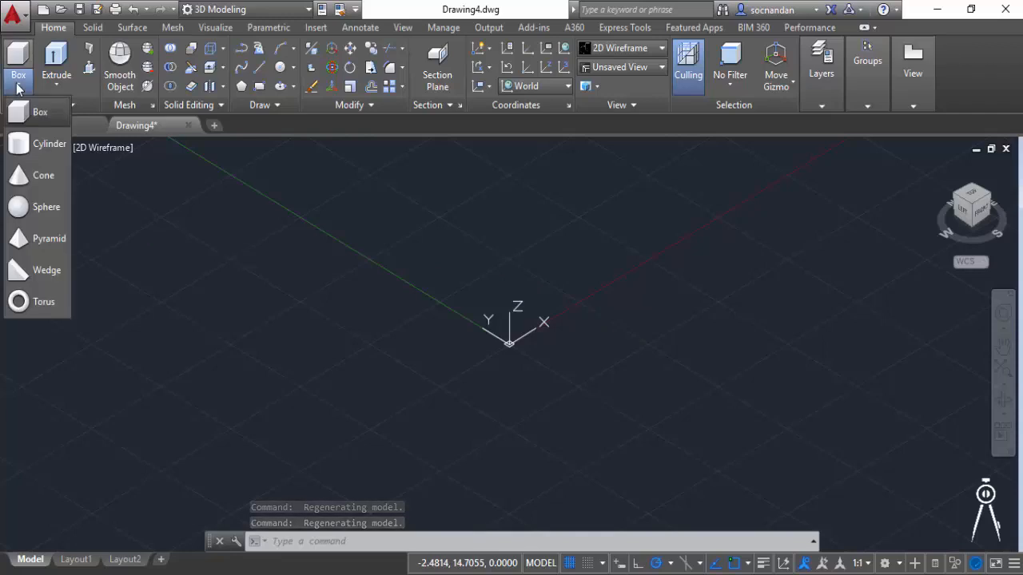
{"action": "left_click", "coordinate": [52, 119]}
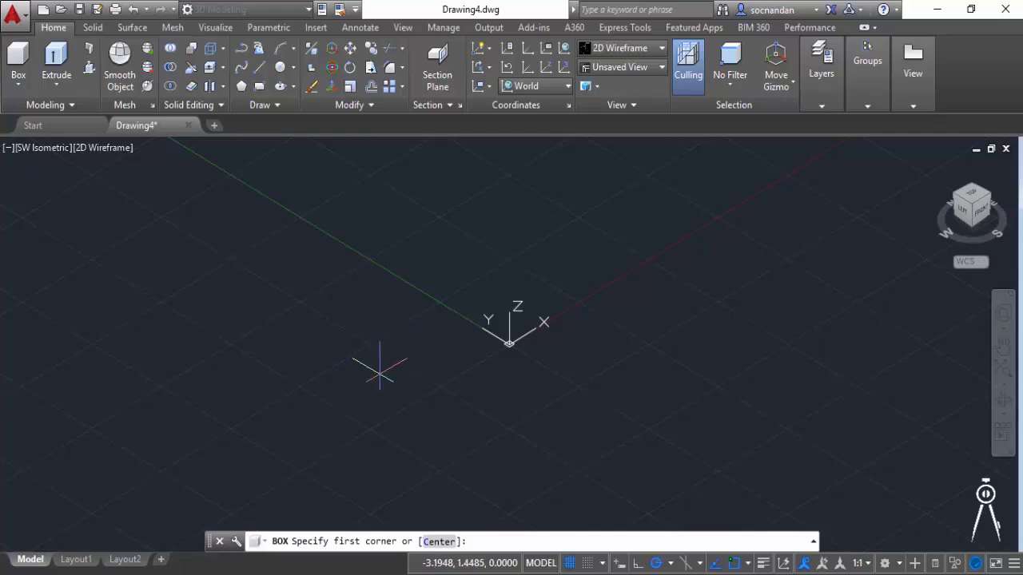
{"action": "left_click", "coordinate": [381, 373]}
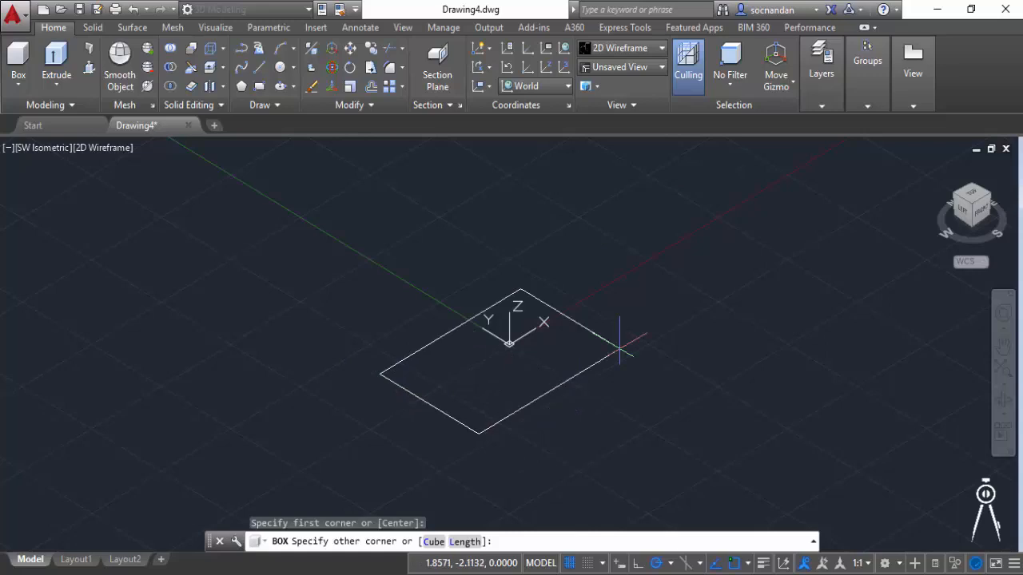
{"action": "left_click", "coordinate": [580, 400]}
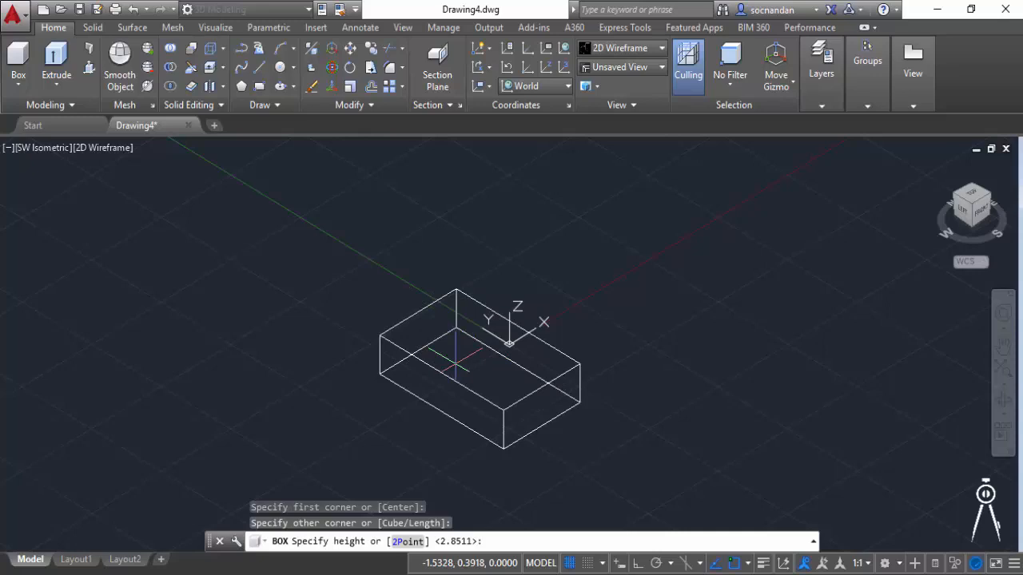
{"action": "left_click", "coordinate": [400, 335]}
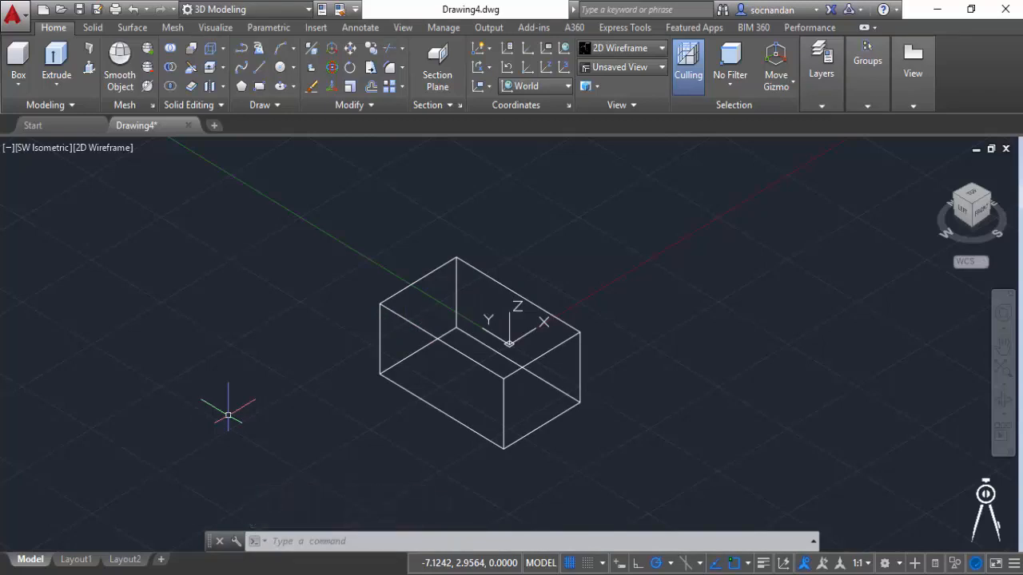
{"action": "left_click", "coordinate": [17, 83]}
{"action": "left_click", "coordinate": [37, 113]}
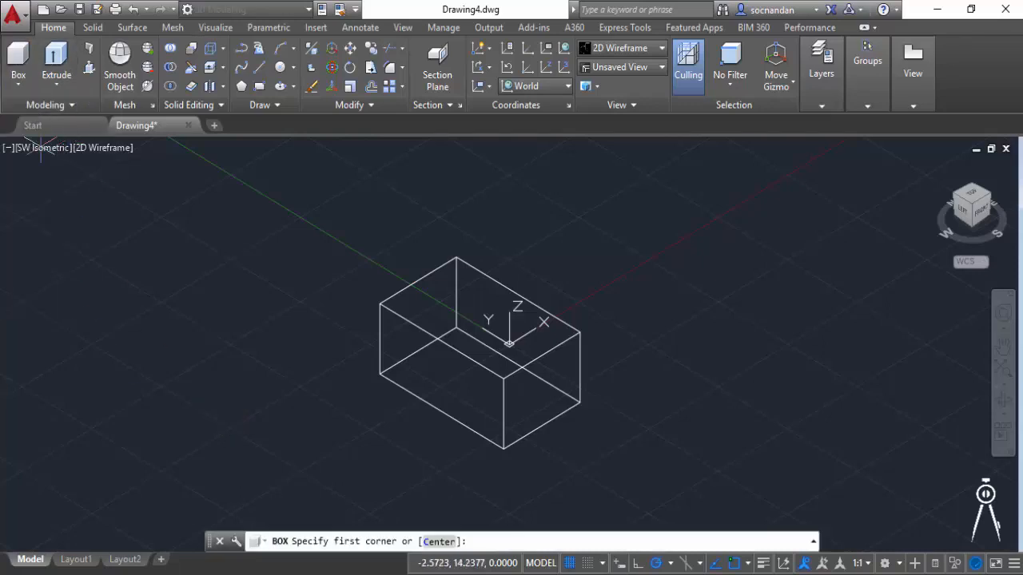
{"action": "middle_click_drag", "start_coordinate": [617, 349], "coordinate": [354, 361]}
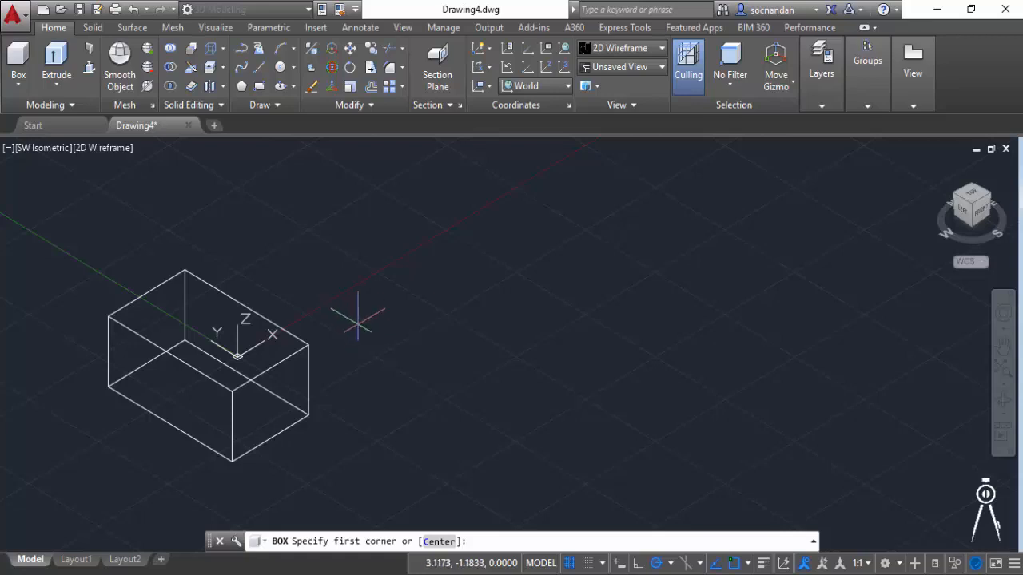
{"action": "left_click", "coordinate": [359, 325]}
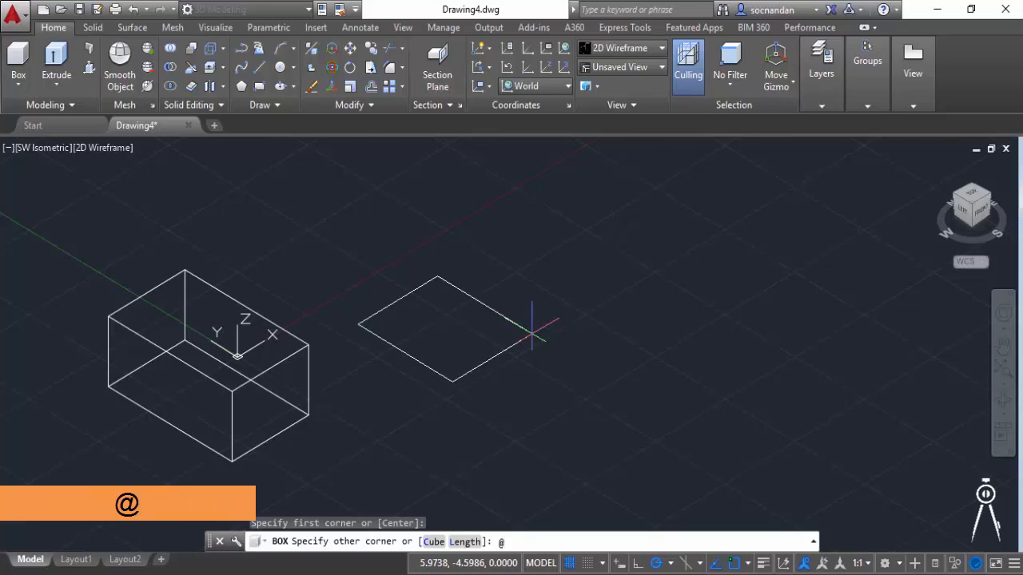
{"action": "type", "text": "@10"}
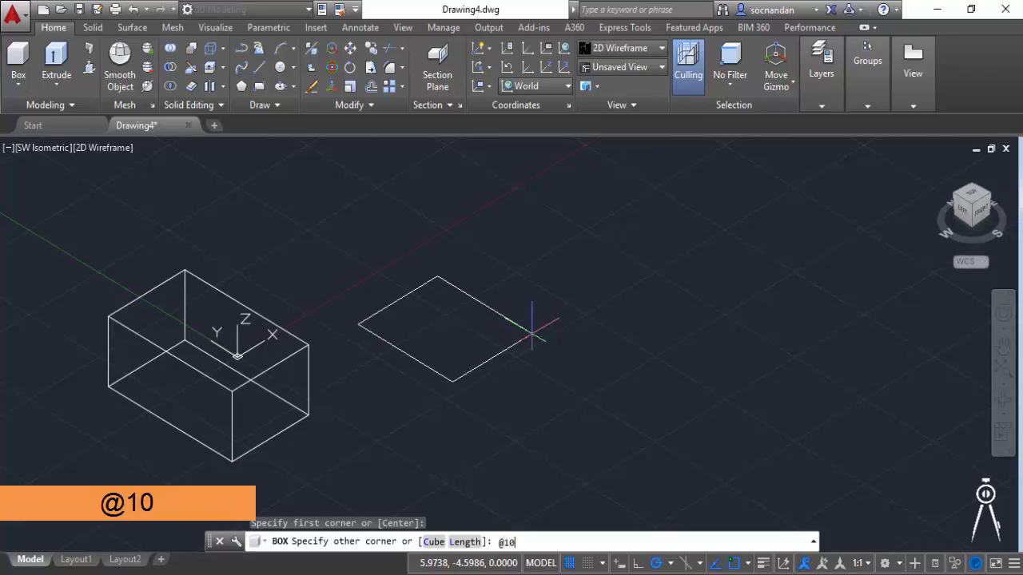
{"action": "type", "text": ","}
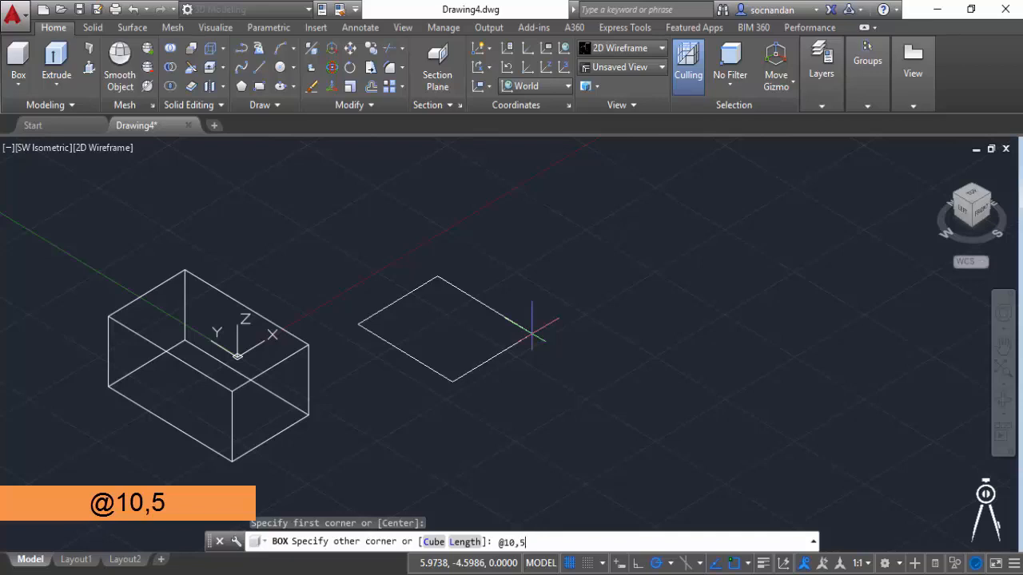
{"action": "type", "text": "5,3"}
{"action": "key", "text": "Return"}
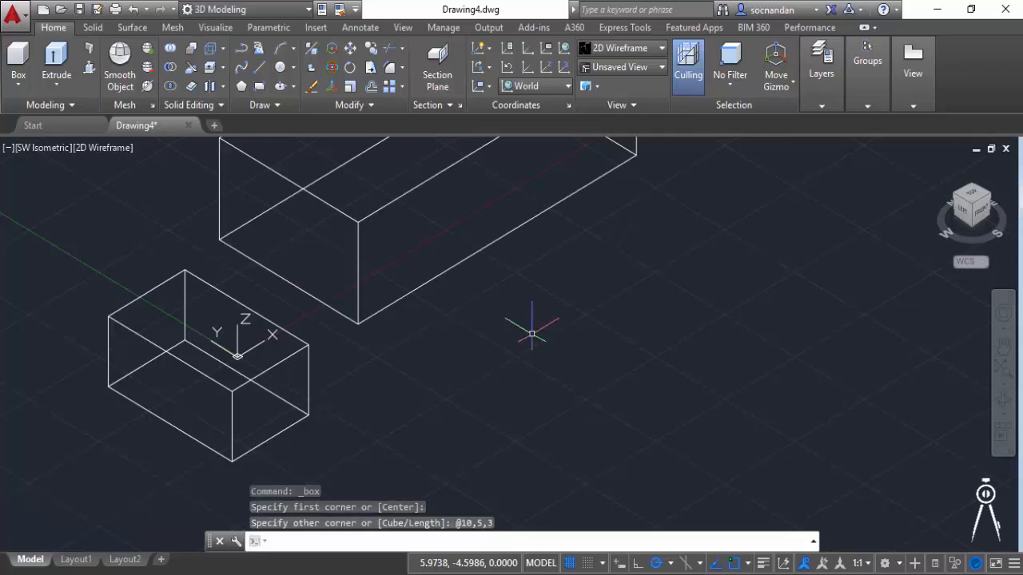
{"action": "scroll", "coordinate": [500, 289], "scroll_direction": "down", "scroll_amount": 2}
{"action": "middle_click_drag", "start_coordinate": [474, 265], "coordinate": [451, 339]}
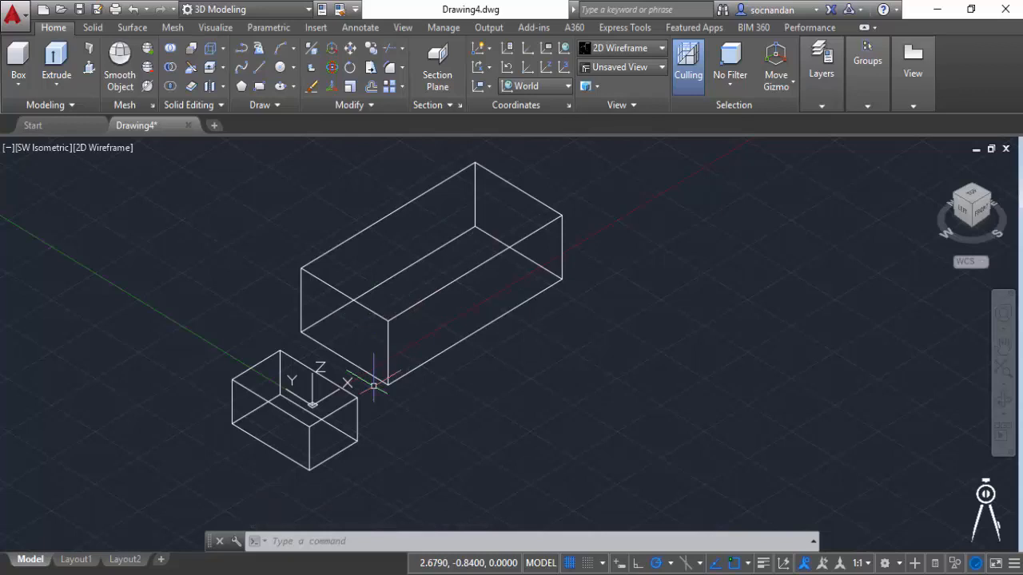
Step: Select both boxes and erase them from the drawing
{"action": "left_click", "coordinate": [422, 435]}
{"action": "left_click", "coordinate": [305, 306]}
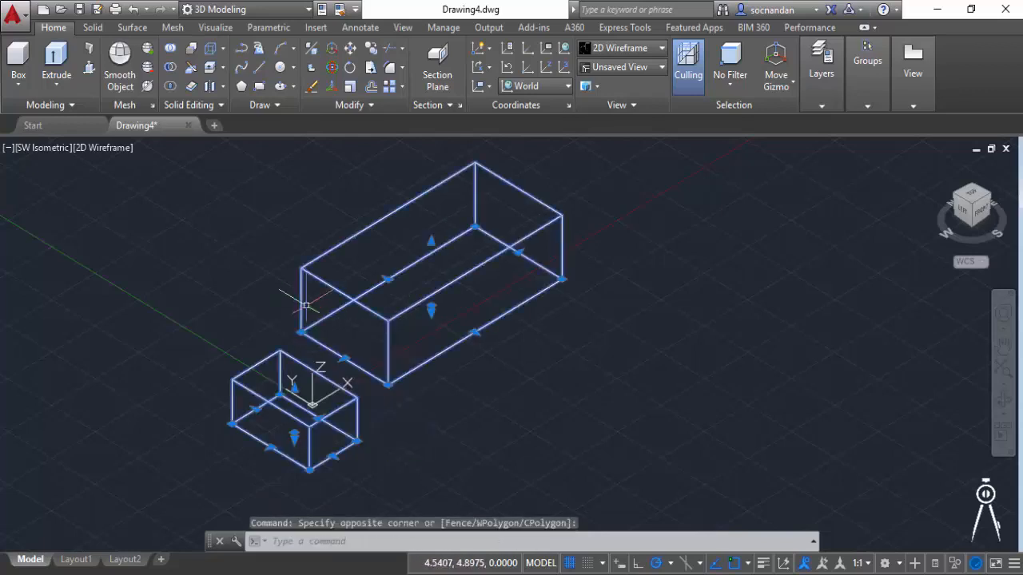
{"action": "right_click", "coordinate": [306, 306]}
{"action": "left_click", "coordinate": [334, 306]}
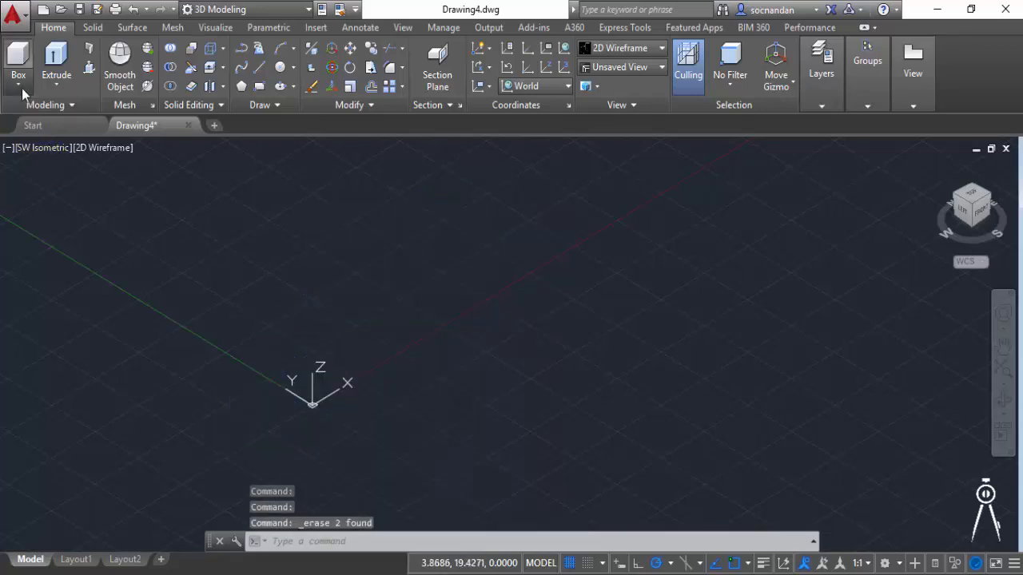
Step: Draw a cylinder with base radius 2 and height 5 on the X axis near the origin, and apply the Shaded visual style
{"action": "left_click", "coordinate": [22, 88]}
{"action": "left_click", "coordinate": [47, 149]}
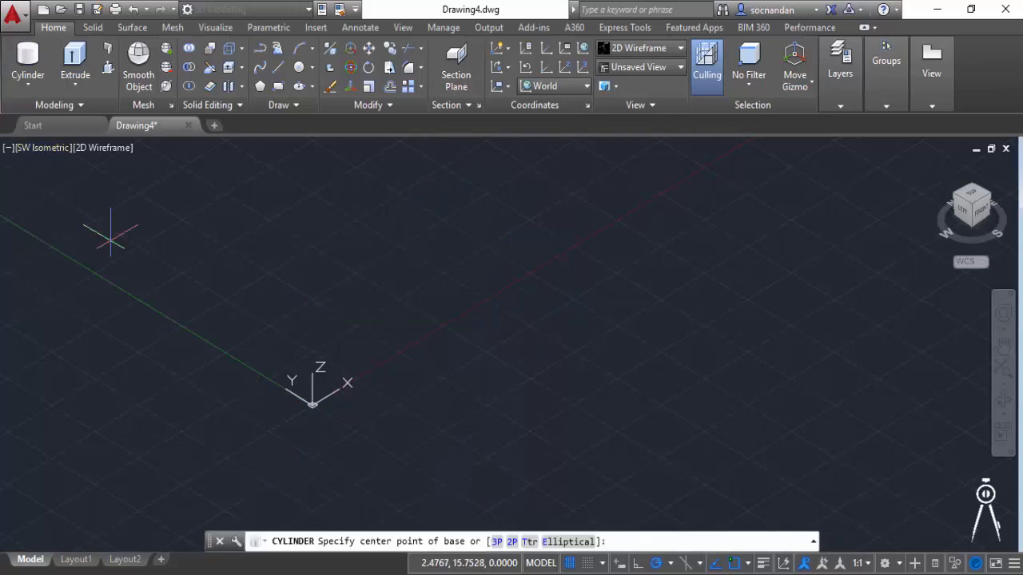
{"action": "left_click", "coordinate": [387, 361]}
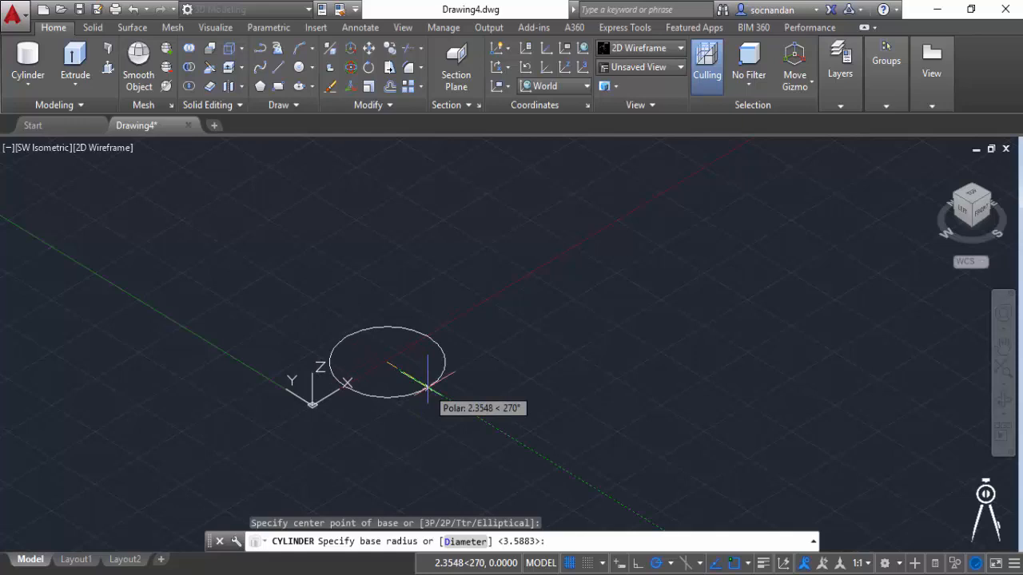
{"action": "type", "text": "2"}
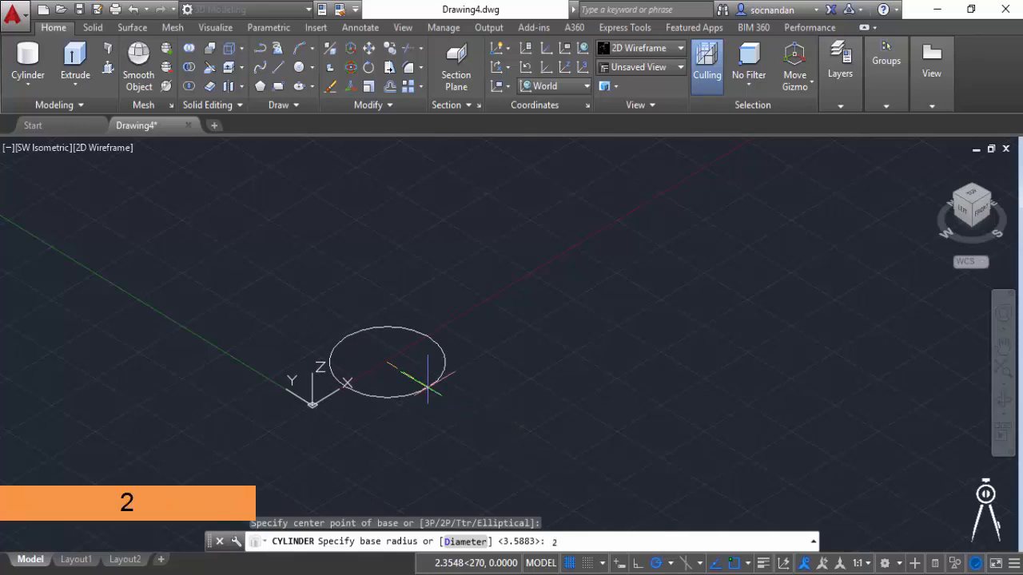
{"action": "key", "text": "Return"}
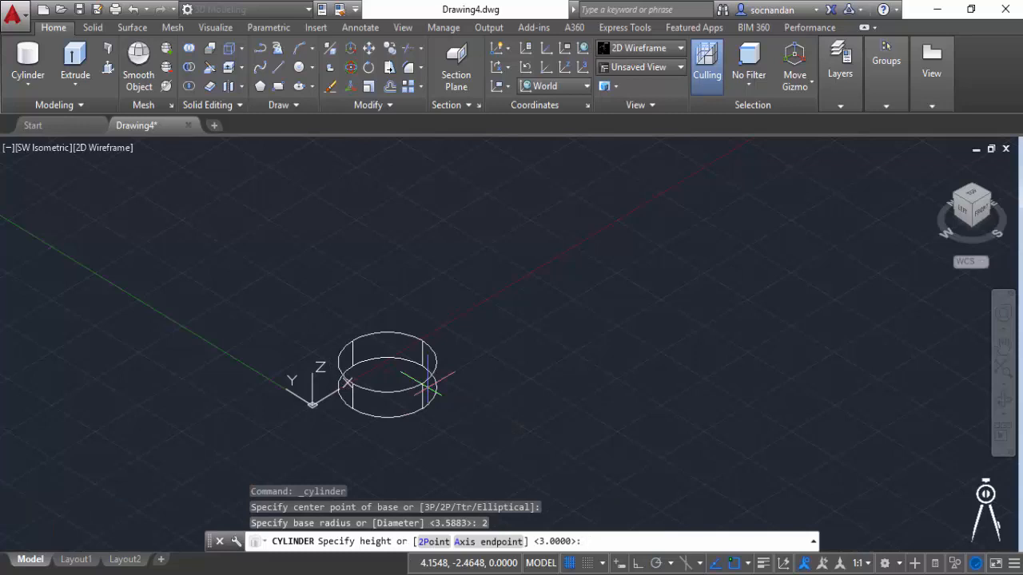
{"action": "type", "text": "5"}
{"action": "key", "text": "Return"}
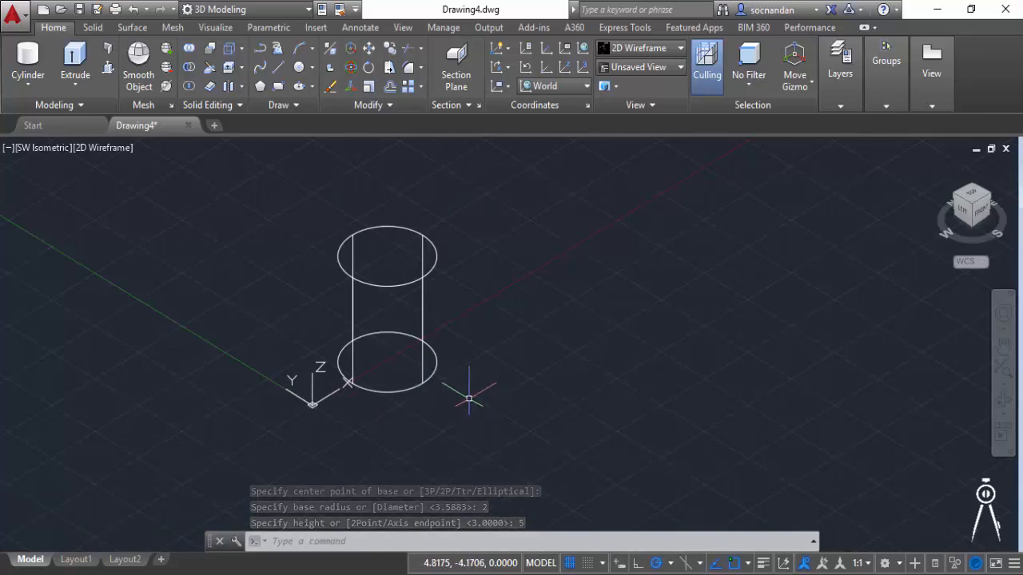
{"action": "left_click", "coordinate": [95, 151]}
{"action": "left_click", "coordinate": [141, 259]}
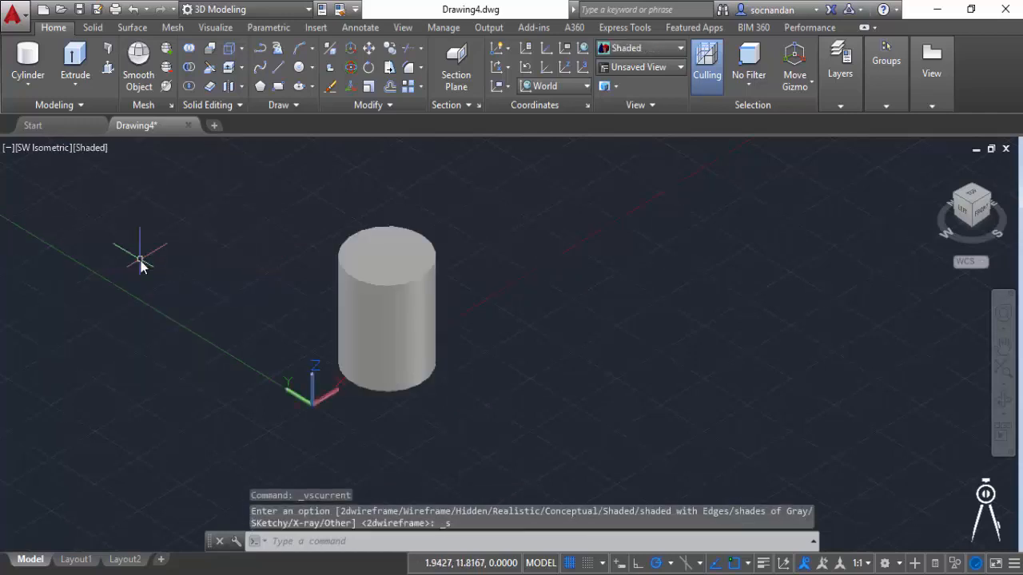
Step: Draw a cone with base radius 5 and height 10 beside the cylinder
{"action": "left_click", "coordinate": [30, 85]}
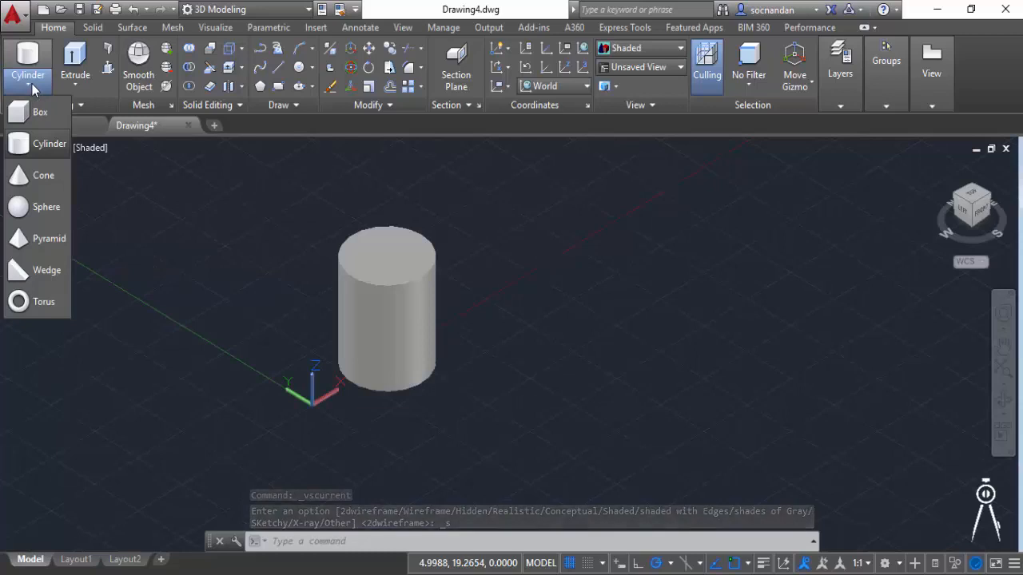
{"action": "left_click", "coordinate": [32, 175]}
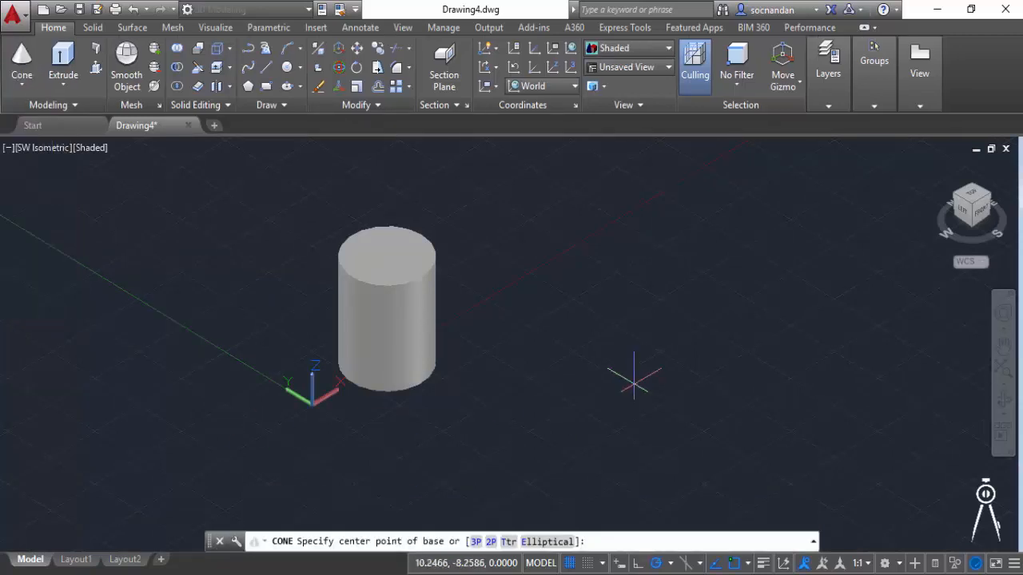
{"action": "left_click", "coordinate": [546, 330]}
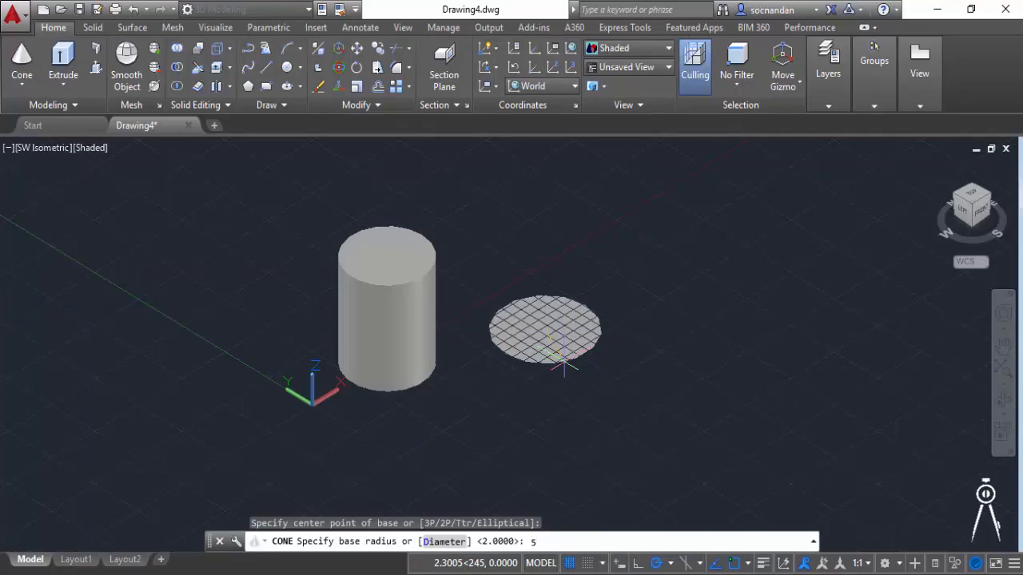
{"action": "type", "text": "5"}
{"action": "key", "text": "Return"}
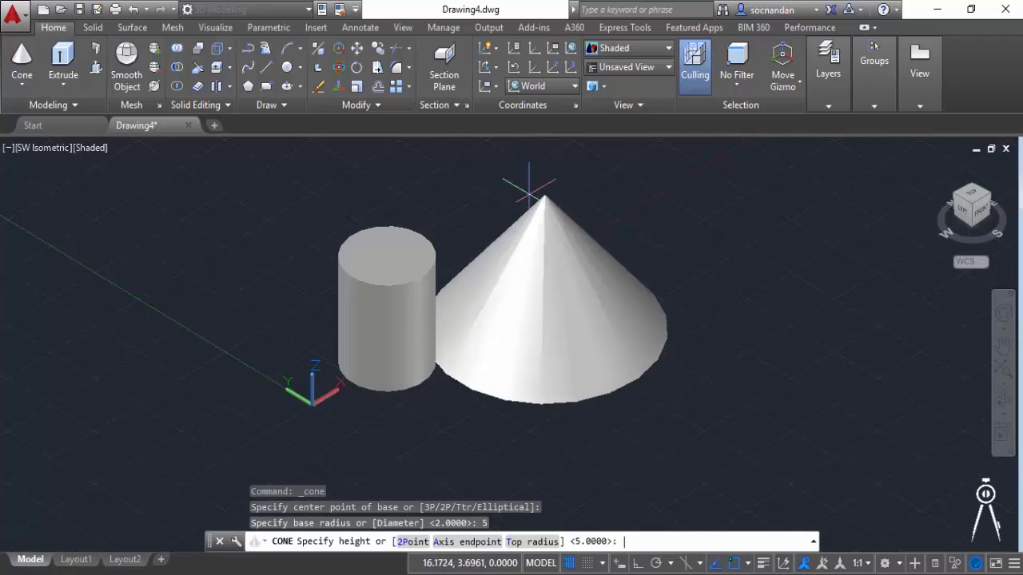
{"action": "type", "text": "10"}
{"action": "key", "text": "Return"}
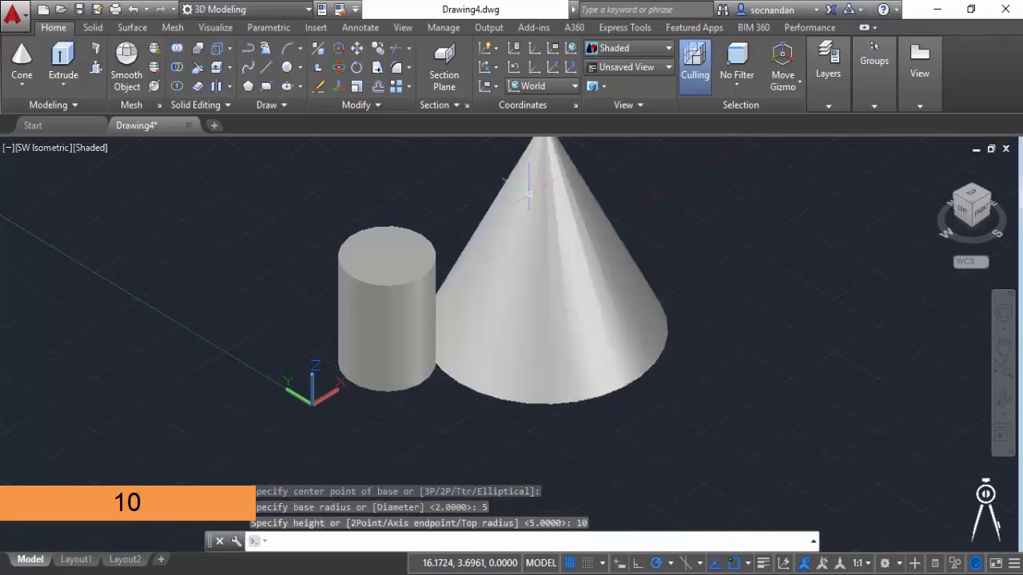
{"action": "scroll", "coordinate": [611, 301], "scroll_direction": "down", "scroll_amount": 2}
{"action": "middle_click_drag", "start_coordinate": [656, 278], "coordinate": [435, 342]}
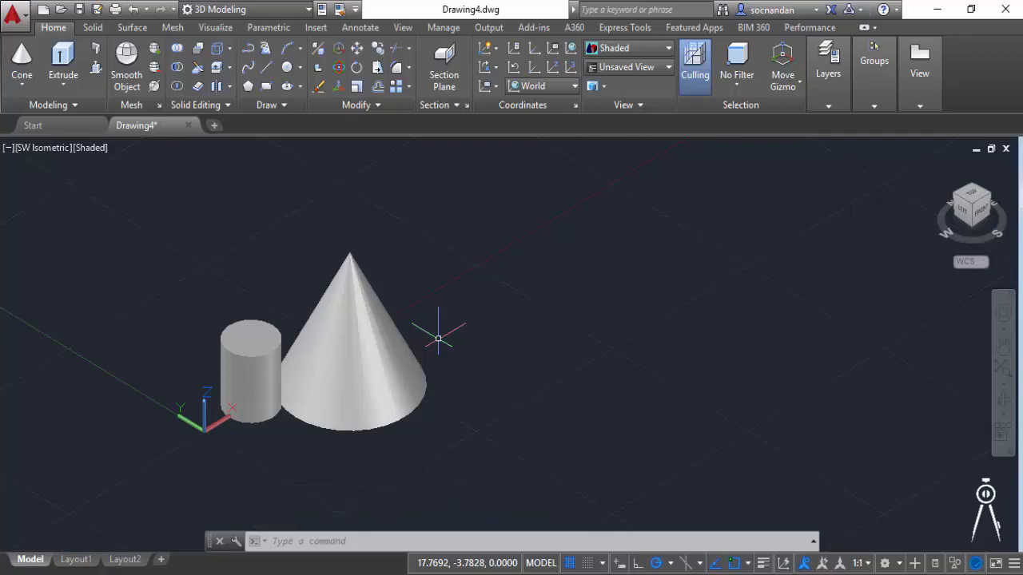
Step: Draw a truncated cone to the right of the large cone with base radius 3, top radius 1 and height 10
{"action": "left_click", "coordinate": [22, 80]}
{"action": "left_click", "coordinate": [43, 175]}
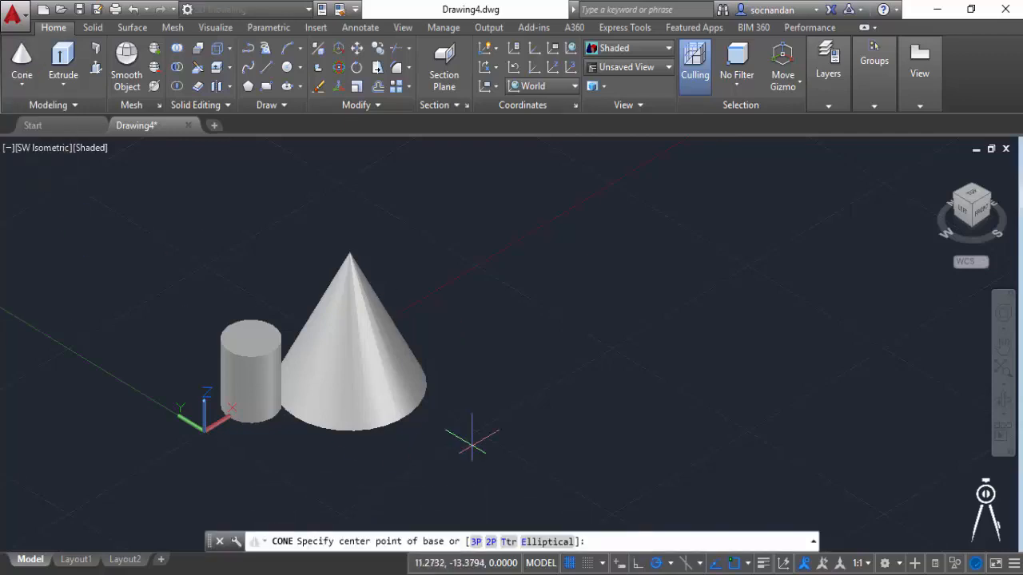
{"action": "left_click", "coordinate": [507, 352]}
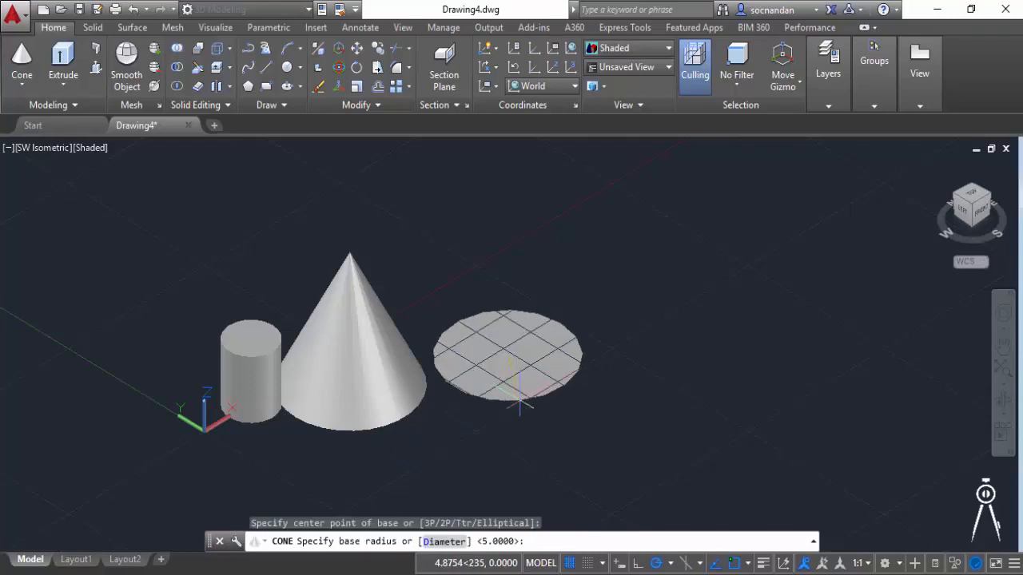
{"action": "type", "text": "3"}
{"action": "key", "text": "Return"}
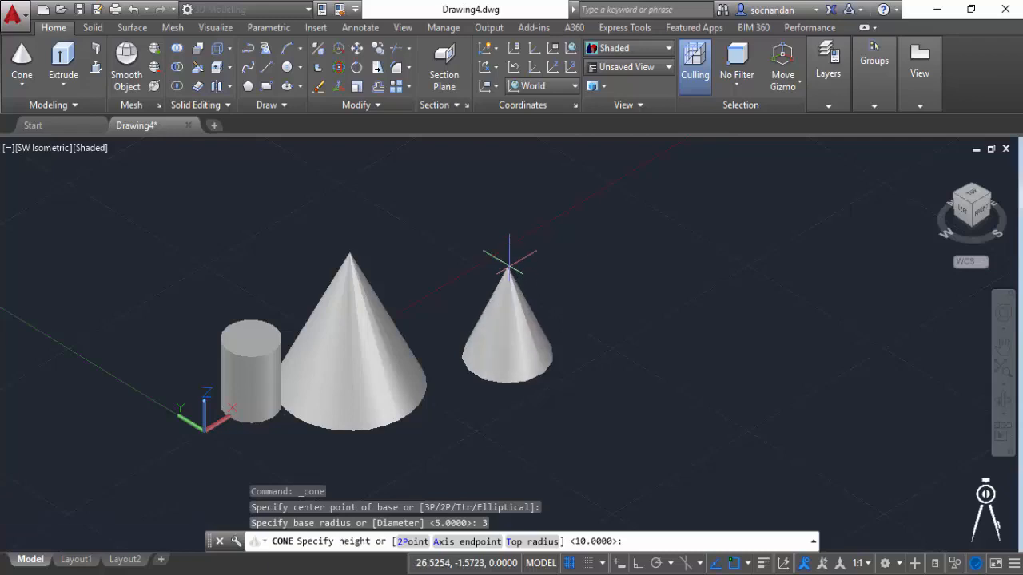
{"action": "left_click", "coordinate": [531, 543]}
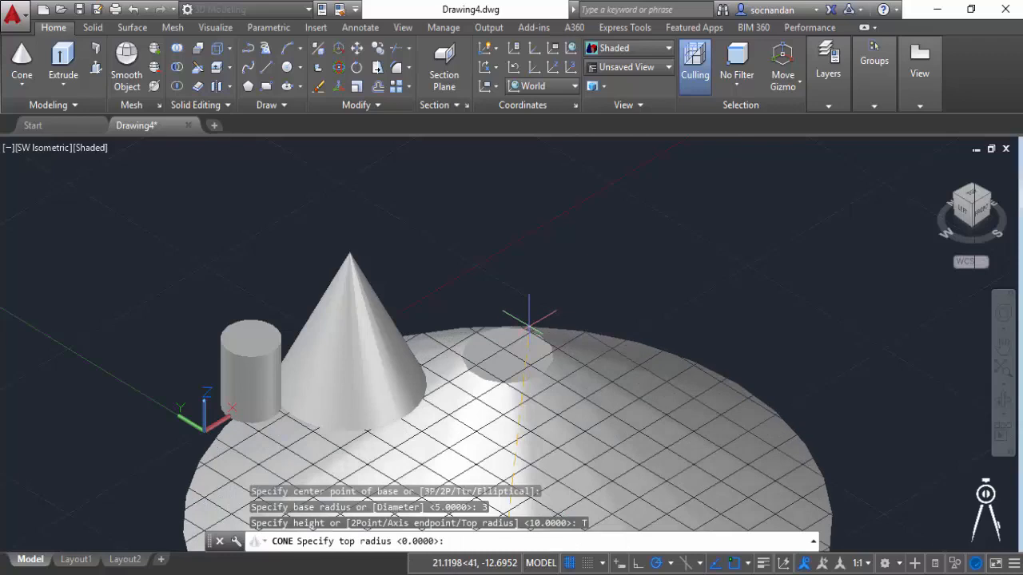
{"action": "type", "text": "1"}
{"action": "key", "text": "Return"}
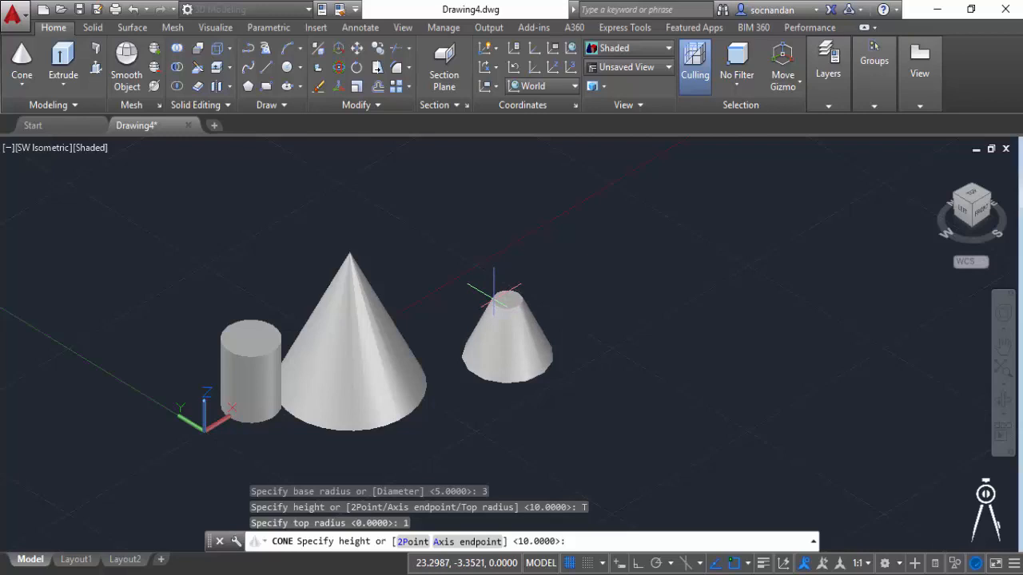
{"action": "type", "text": "10"}
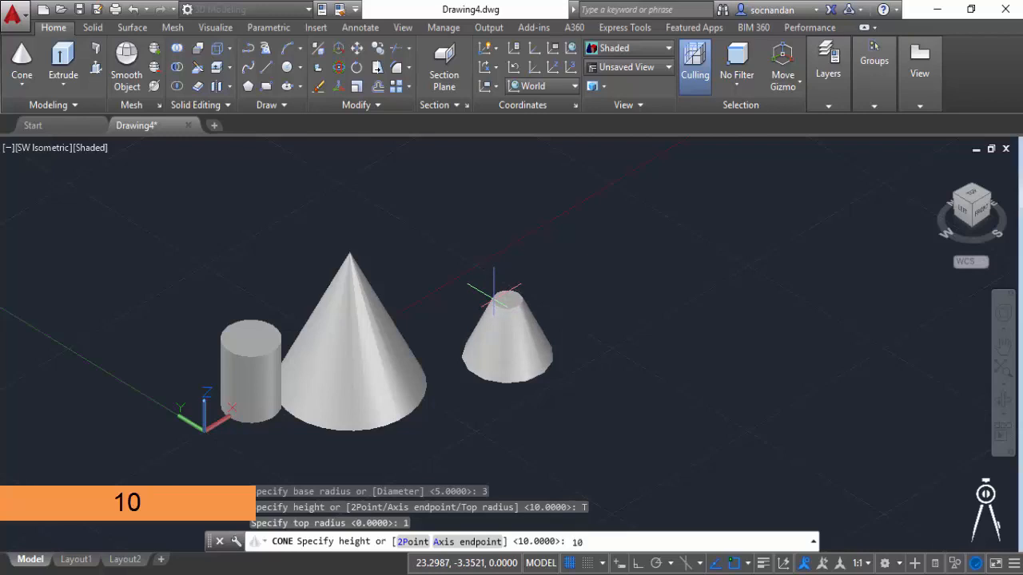
{"action": "key", "text": "Return"}
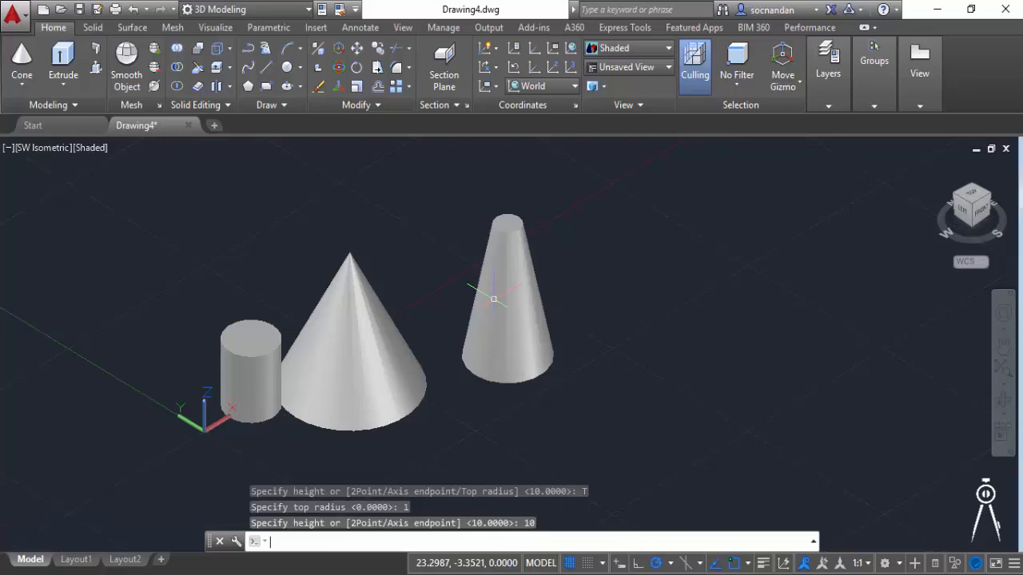
{"action": "left_click", "coordinate": [486, 328]}
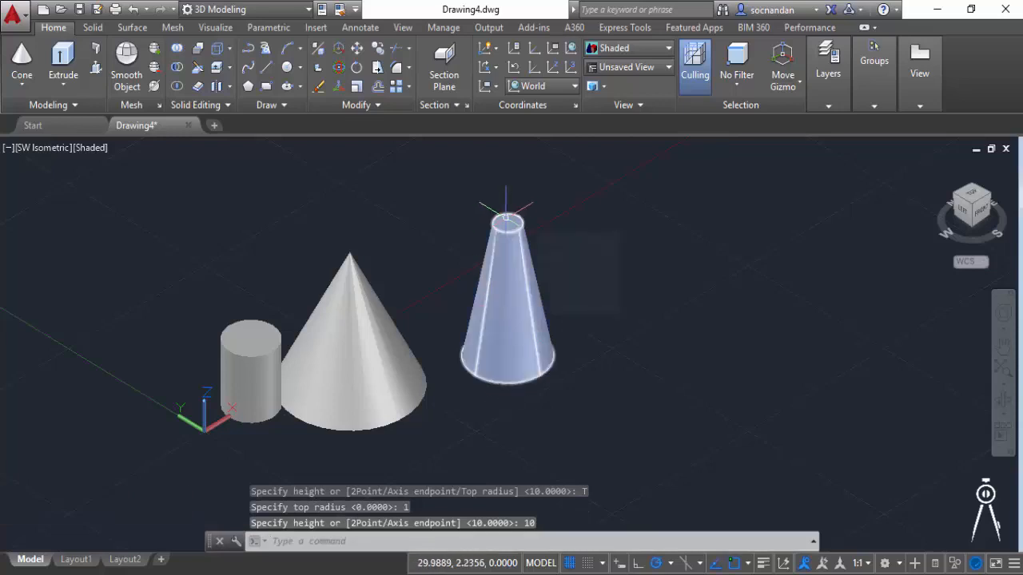
{"action": "key", "text": "Escape"}
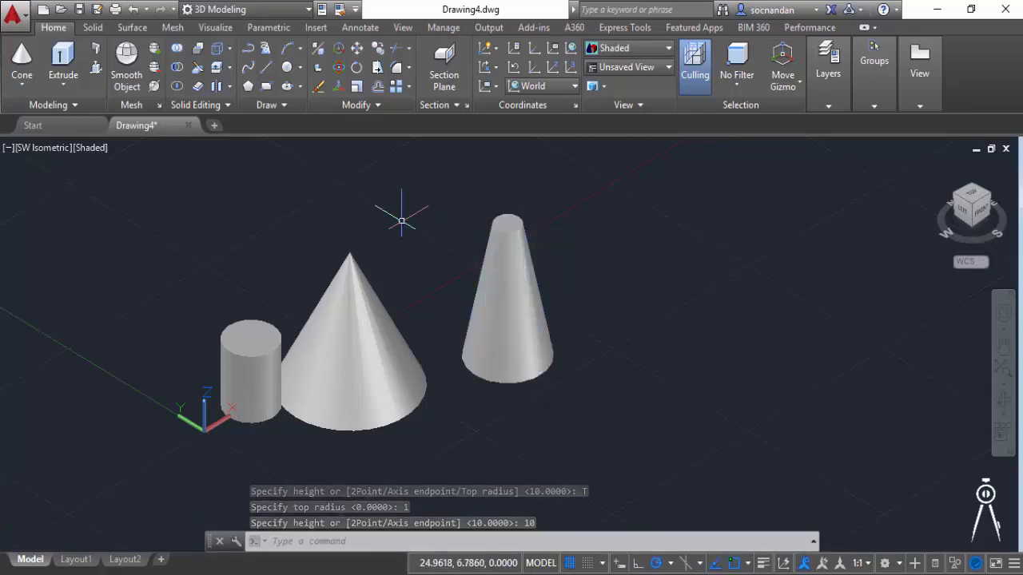
Step: Draw a sphere of radius 2 to the right of the truncated cone
{"action": "left_click", "coordinate": [24, 86]}
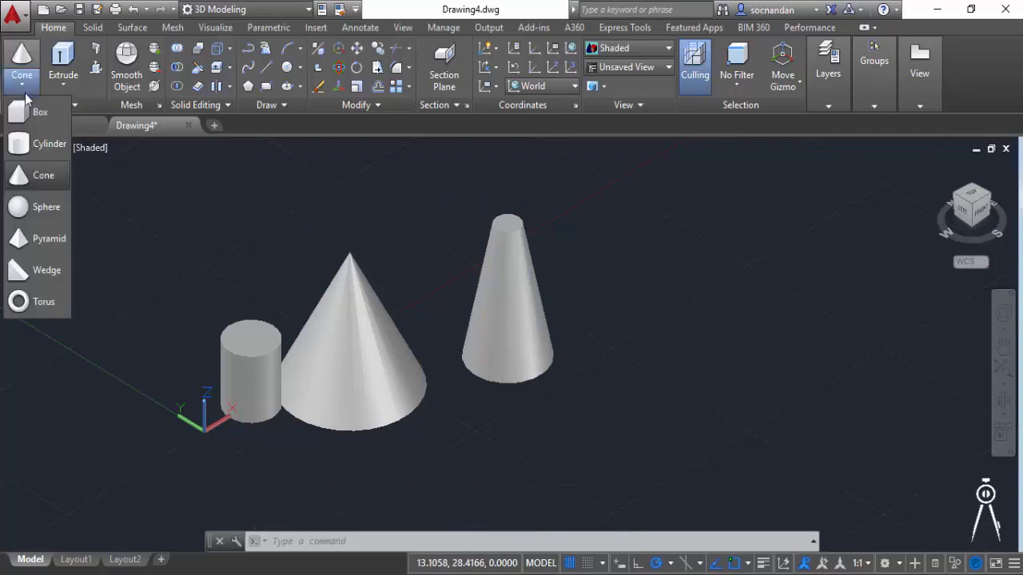
{"action": "left_click", "coordinate": [46, 209]}
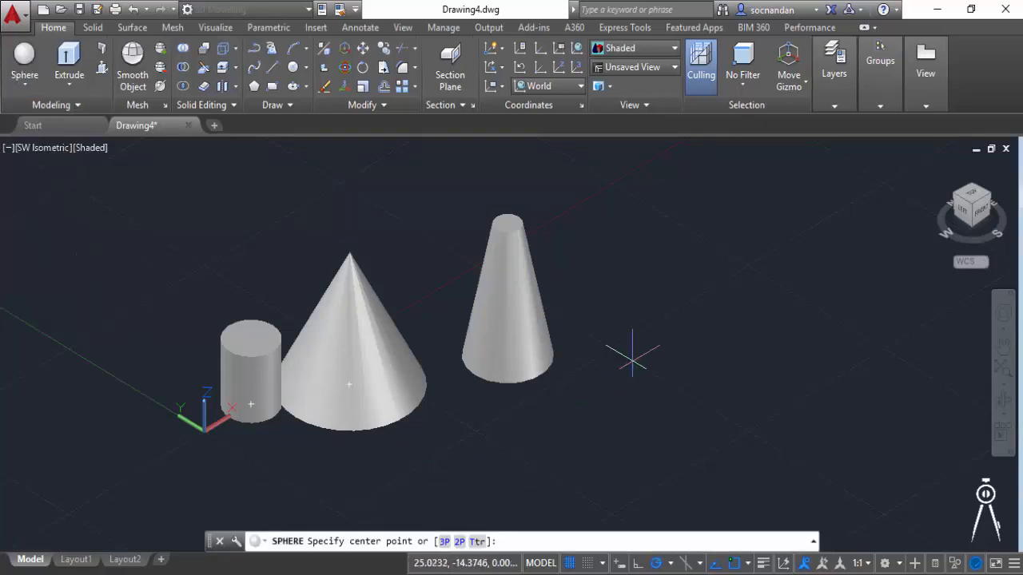
{"action": "left_click", "coordinate": [632, 339]}
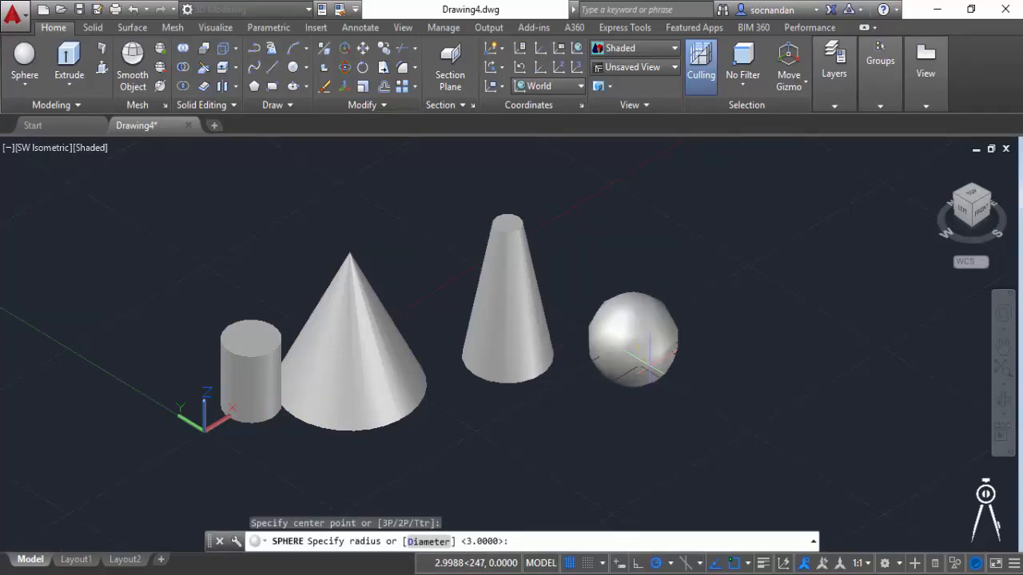
{"action": "key", "text": "Return"}
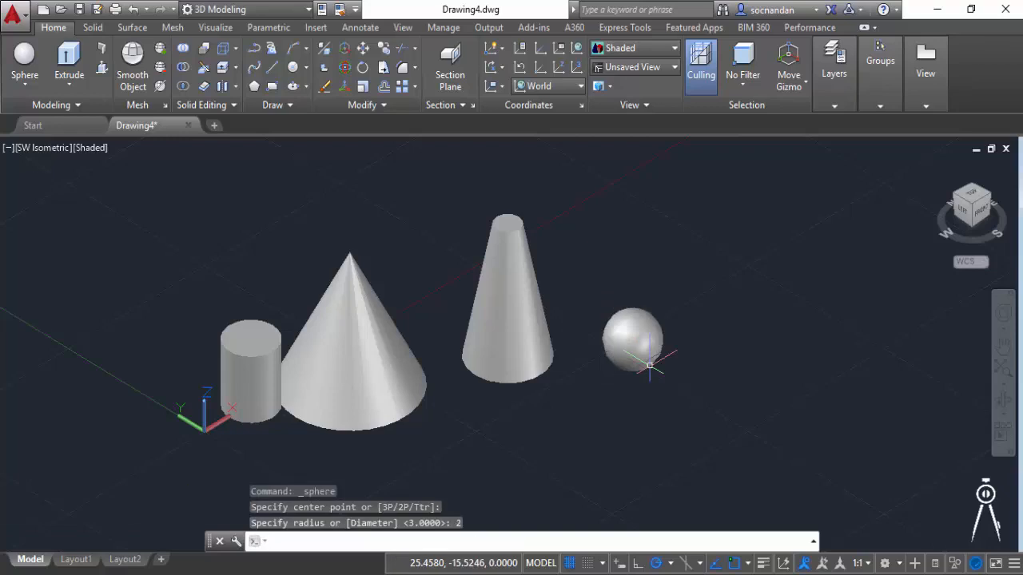
Step: Draw a four-sided pyramid behind the sphere with a circumscribed base radius of about 5.4 and a height of about 7
{"action": "left_click", "coordinate": [25, 82]}
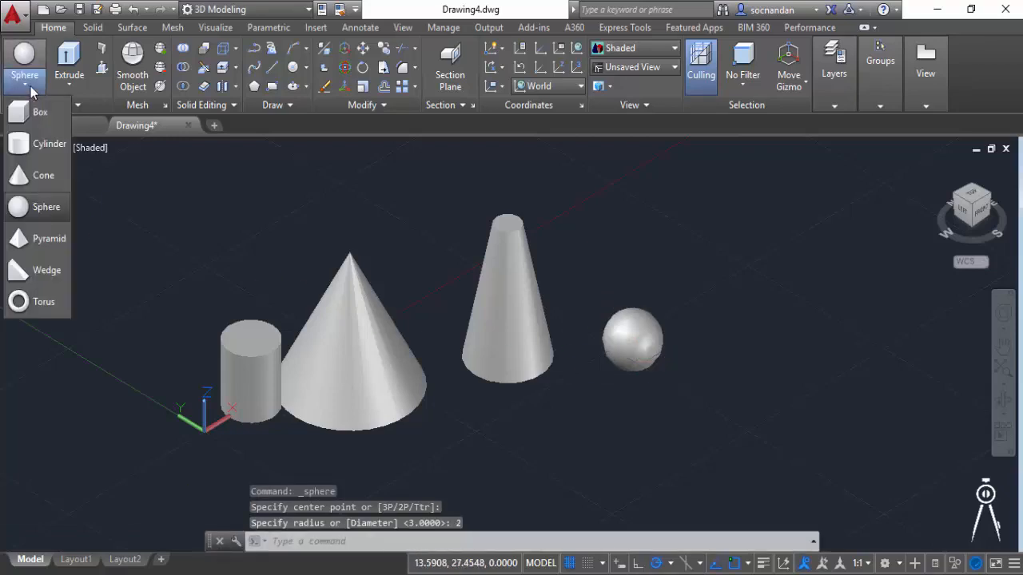
{"action": "left_click", "coordinate": [38, 245]}
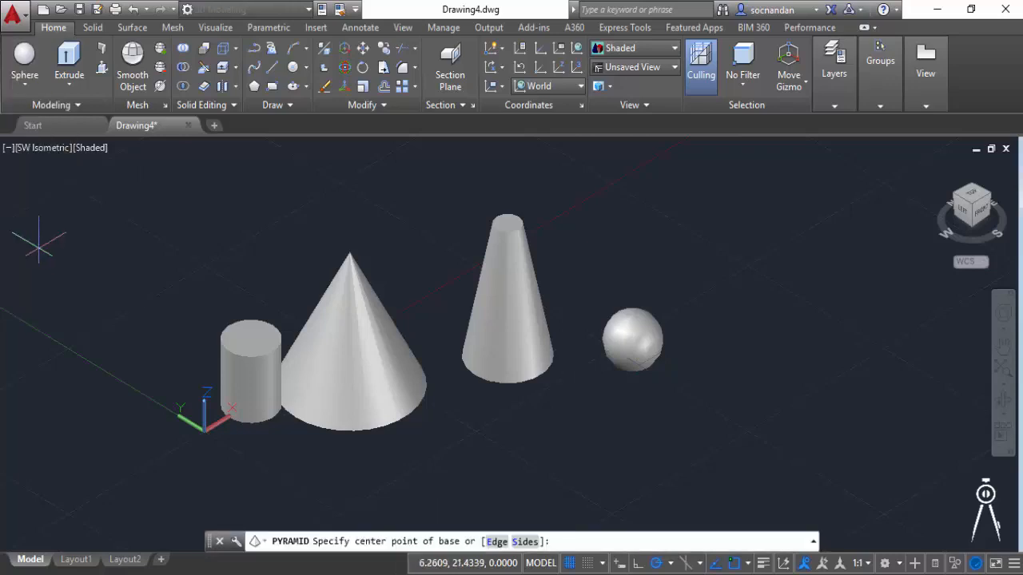
{"action": "middle_click_drag", "start_coordinate": [678, 339], "coordinate": [534, 351]}
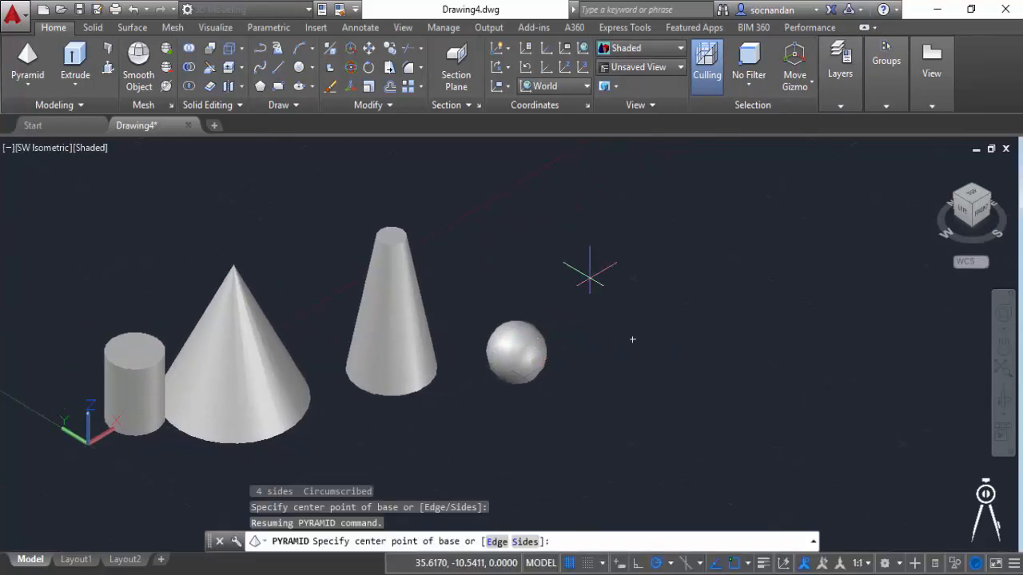
{"action": "left_click", "coordinate": [583, 277]}
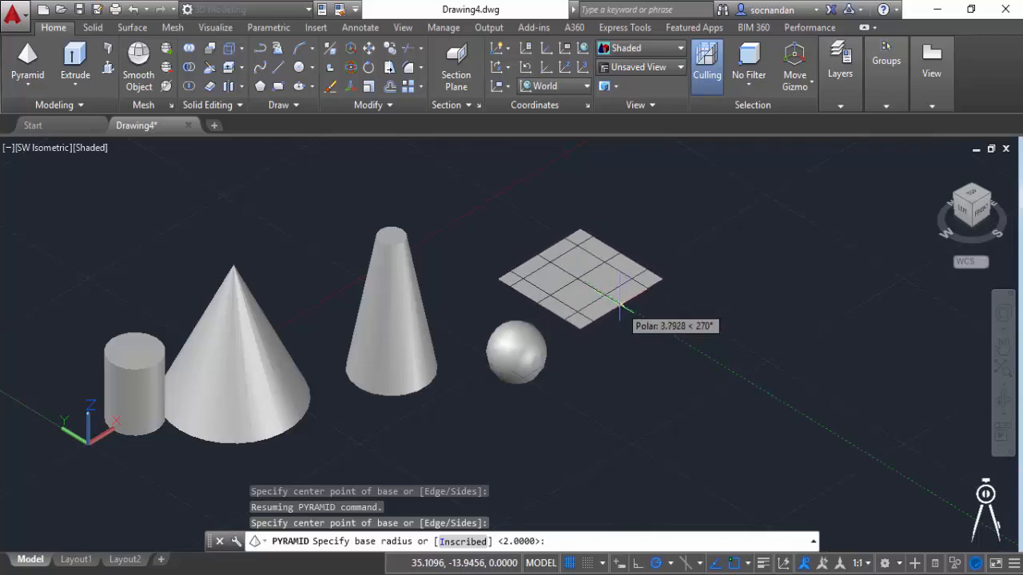
{"action": "left_click", "coordinate": [620, 306]}
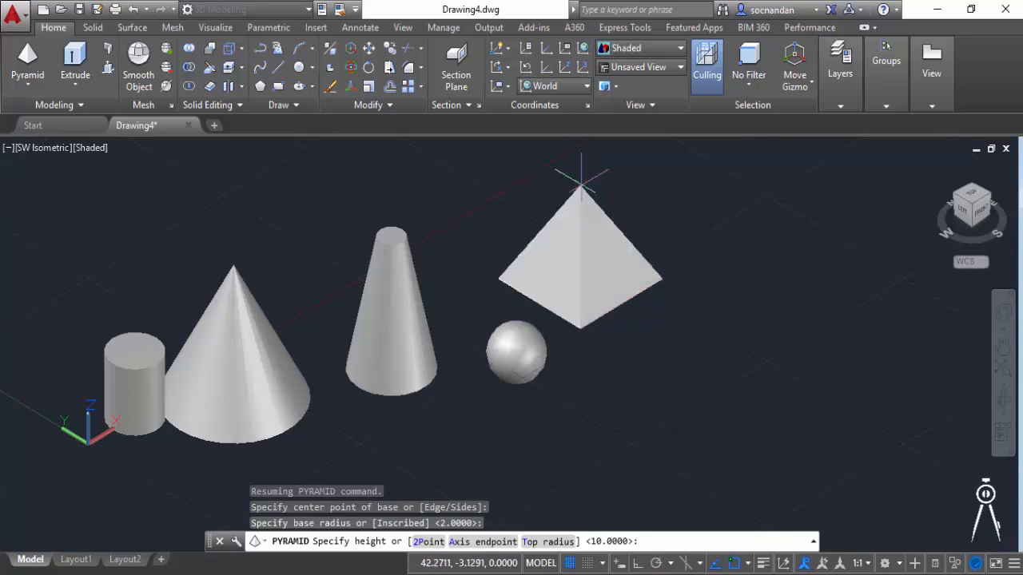
{"action": "left_click", "coordinate": [581, 184]}
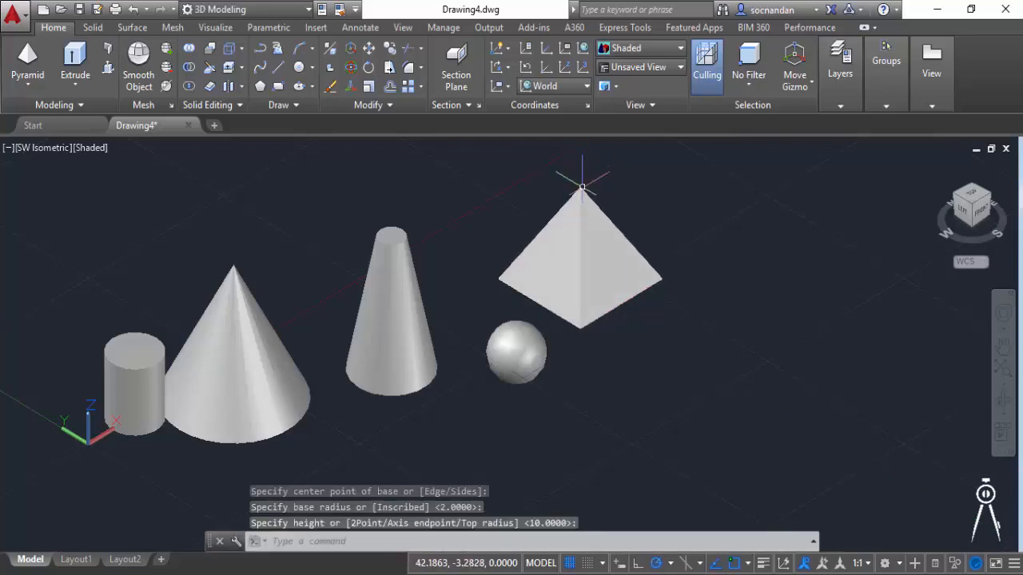
Step: Draw a second, smaller four-sided pyramid to the right of the sphere, using the Inscribed base option and a height of about 5.5
{"action": "left_click", "coordinate": [28, 85]}
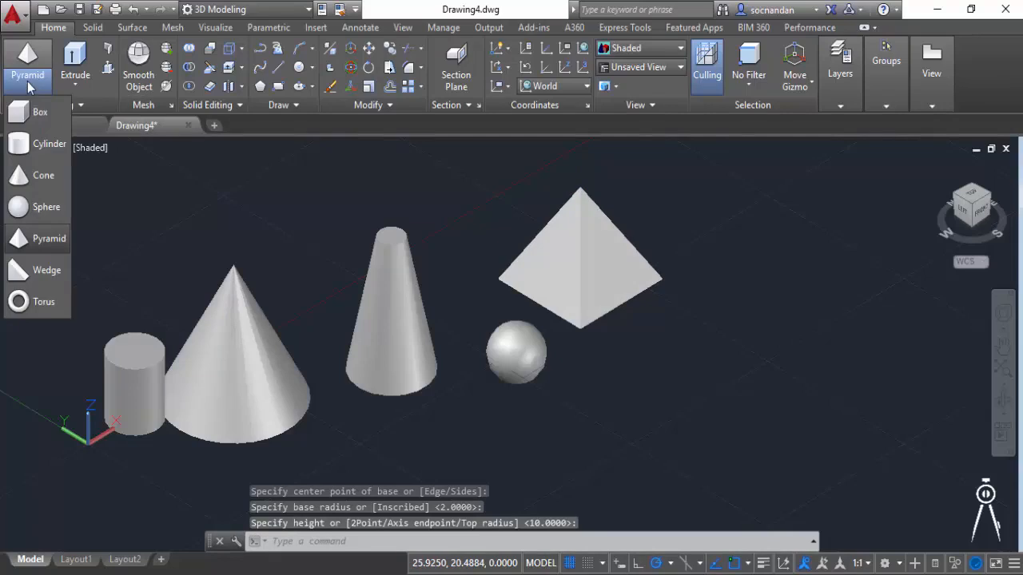
{"action": "left_click", "coordinate": [45, 239]}
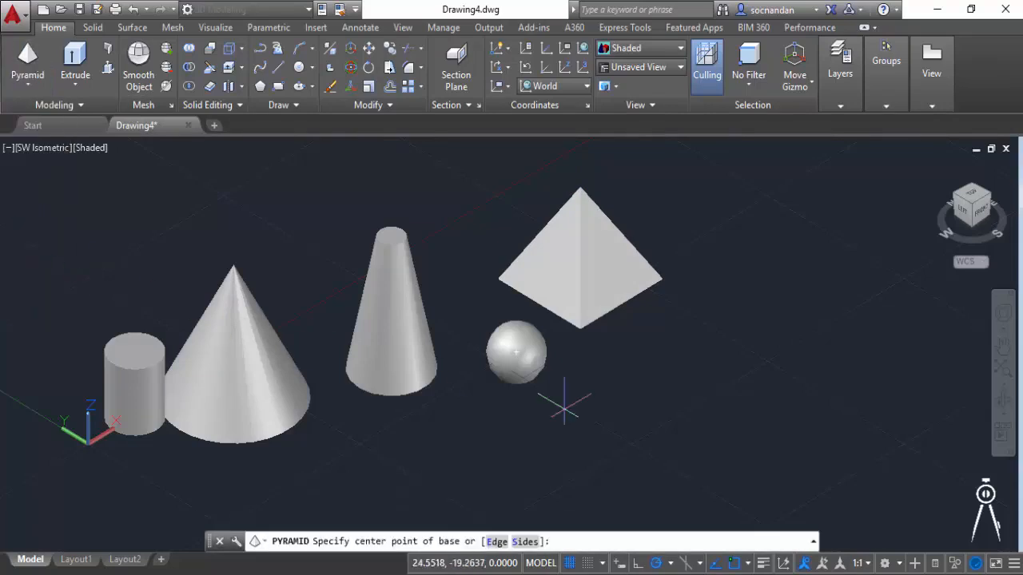
{"action": "left_click", "coordinate": [706, 382]}
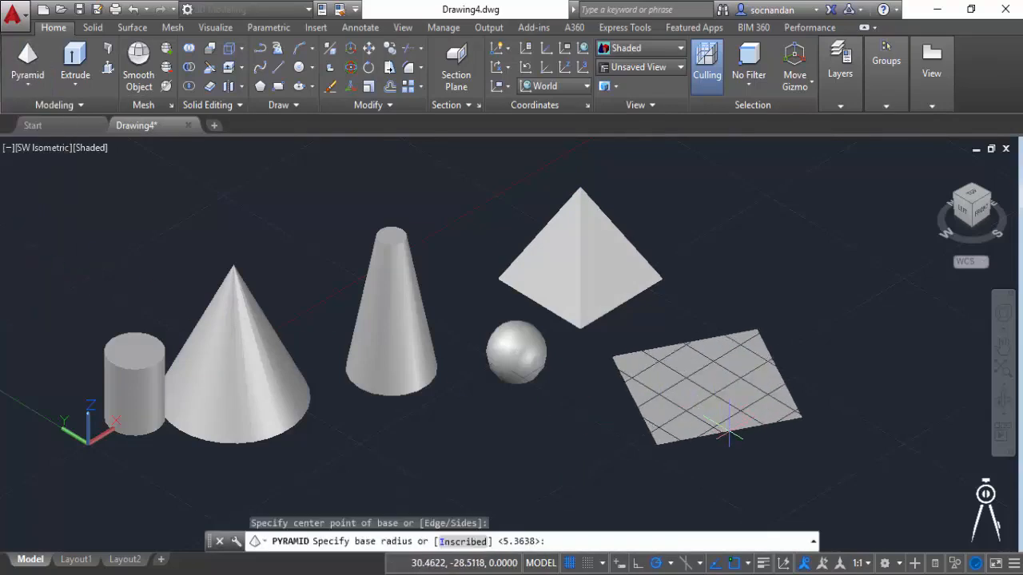
{"action": "type", "text": "I"}
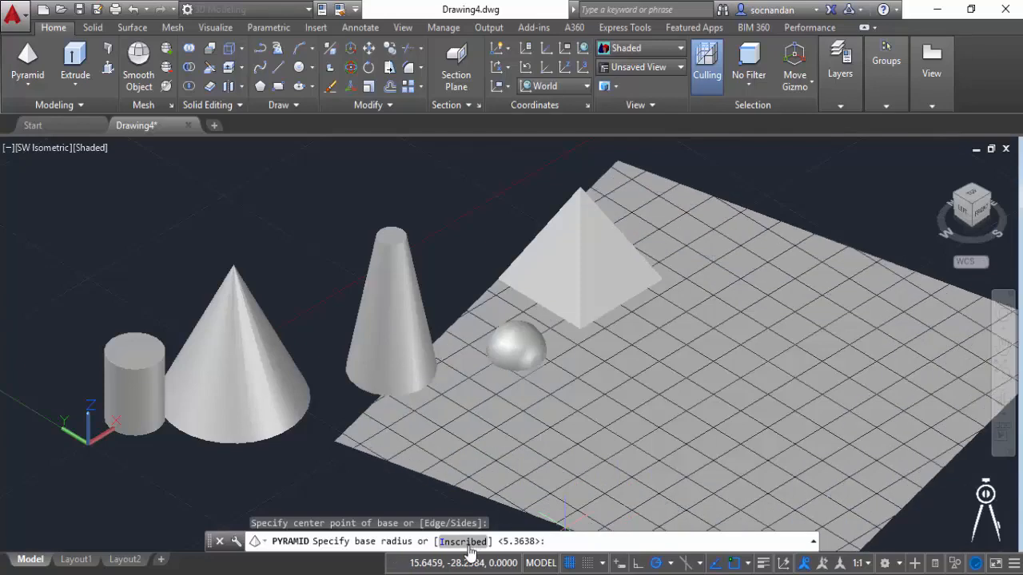
{"action": "key", "text": "Return"}
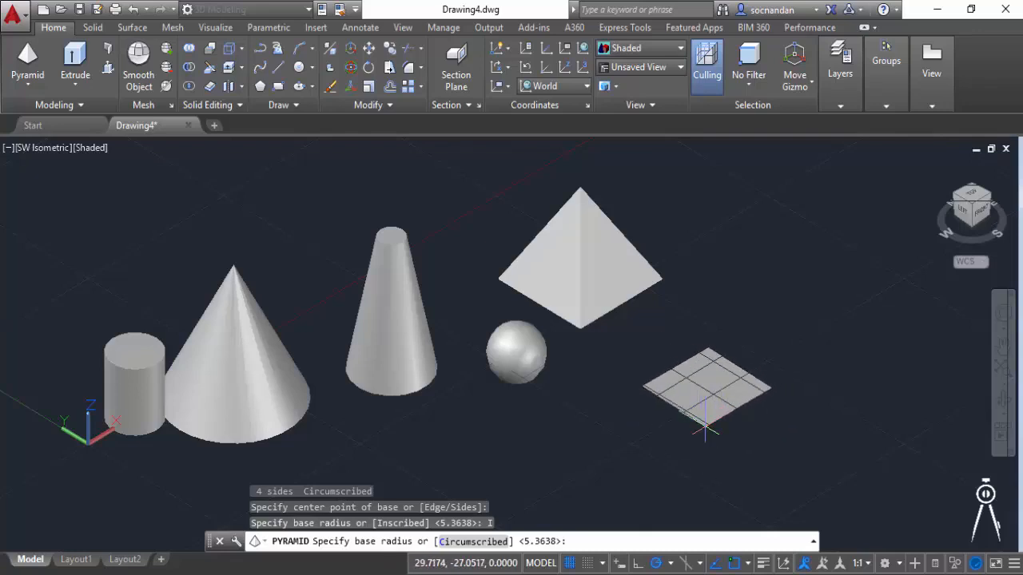
{"action": "left_click", "coordinate": [706, 426]}
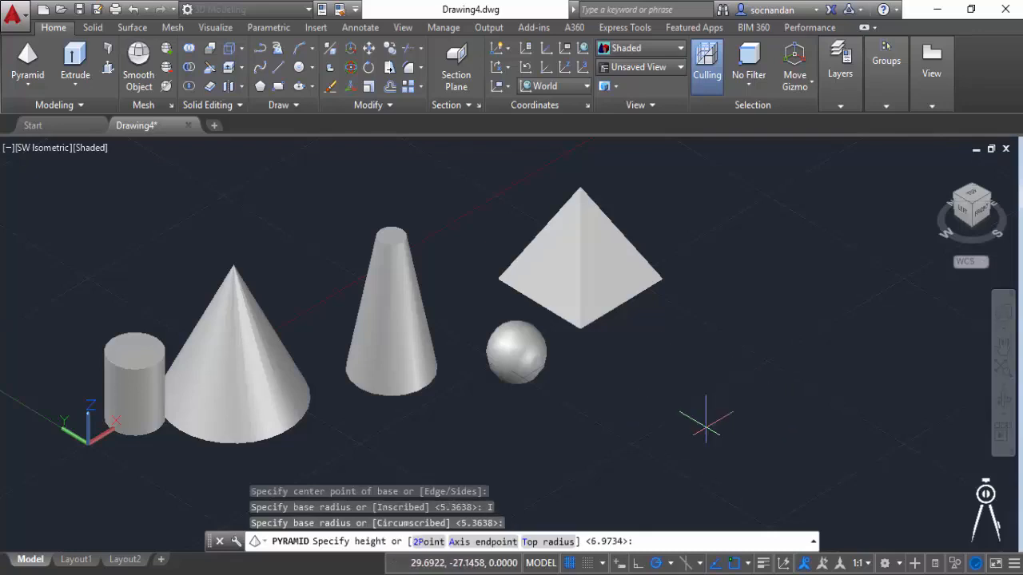
{"action": "left_click", "coordinate": [726, 313]}
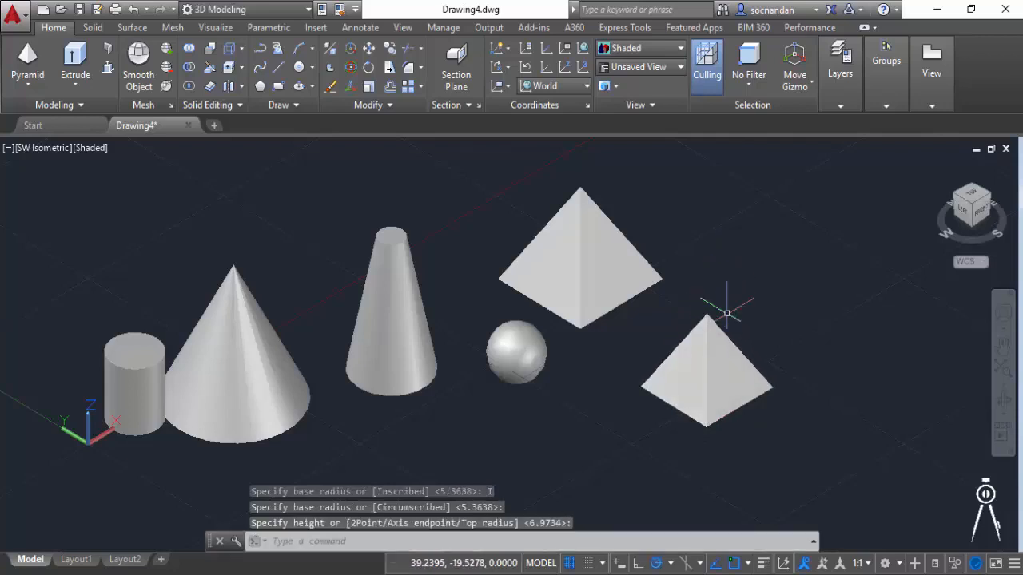
Step: Draw a wedge to the right of the pyramids with a base of about 8 by 8, picking its height freehand
{"action": "left_click", "coordinate": [30, 88]}
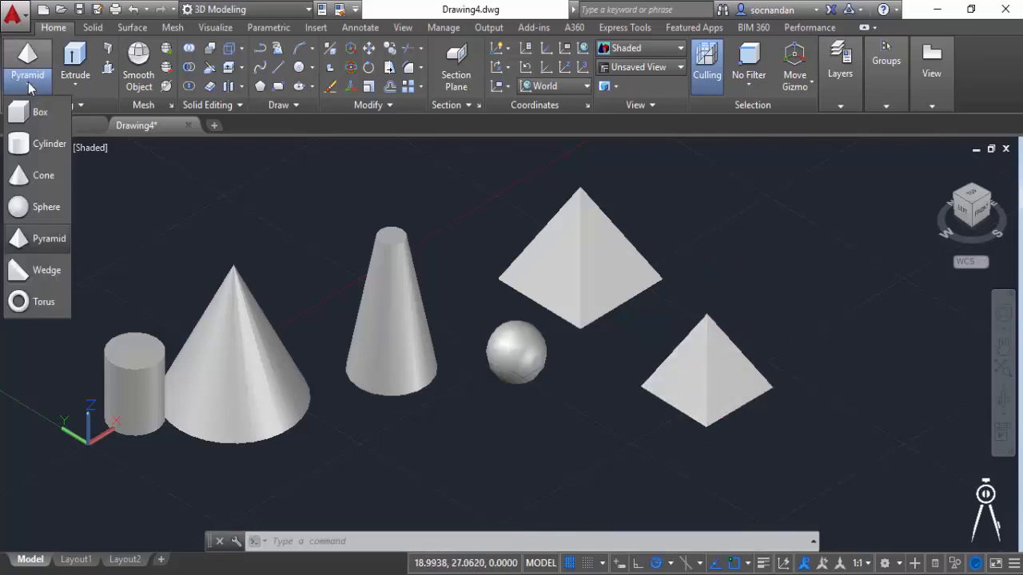
{"action": "left_click", "coordinate": [42, 271]}
{"action": "middle_click_drag", "start_coordinate": [586, 370], "coordinate": [244, 429]}
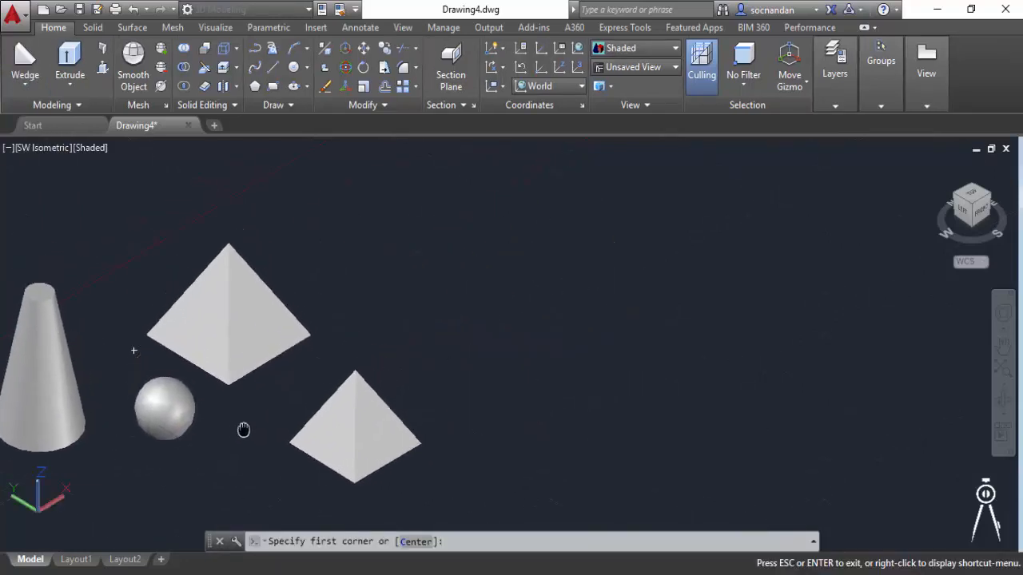
{"action": "key", "text": "Escape"}
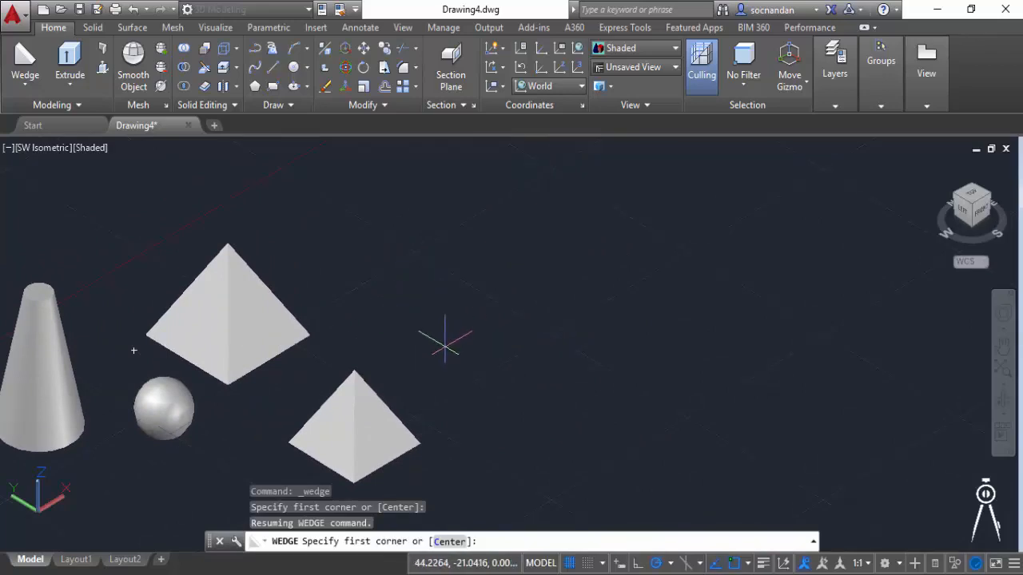
{"action": "middle_click_drag", "start_coordinate": [423, 359], "coordinate": [392, 340]}
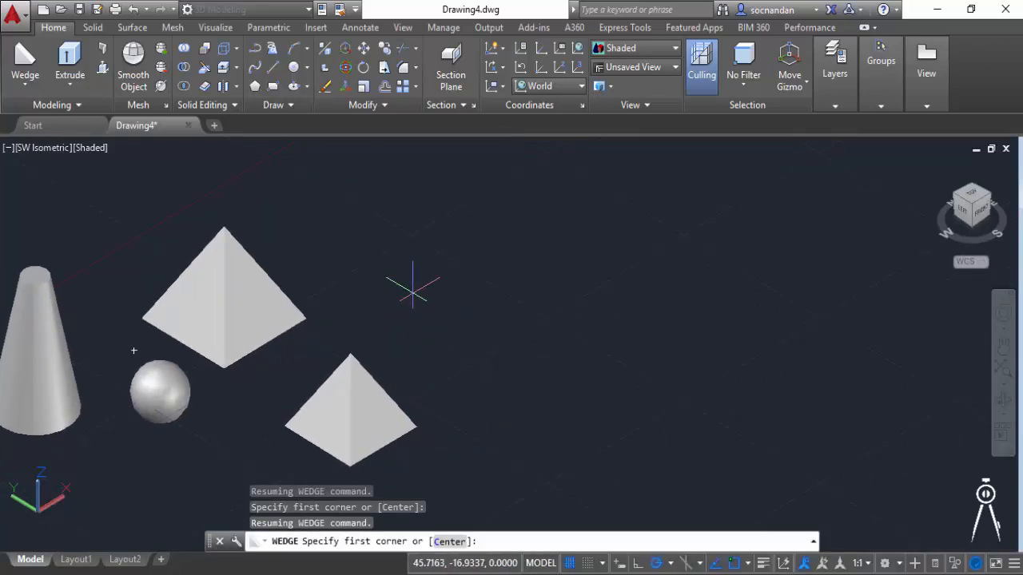
{"action": "left_click", "coordinate": [413, 291]}
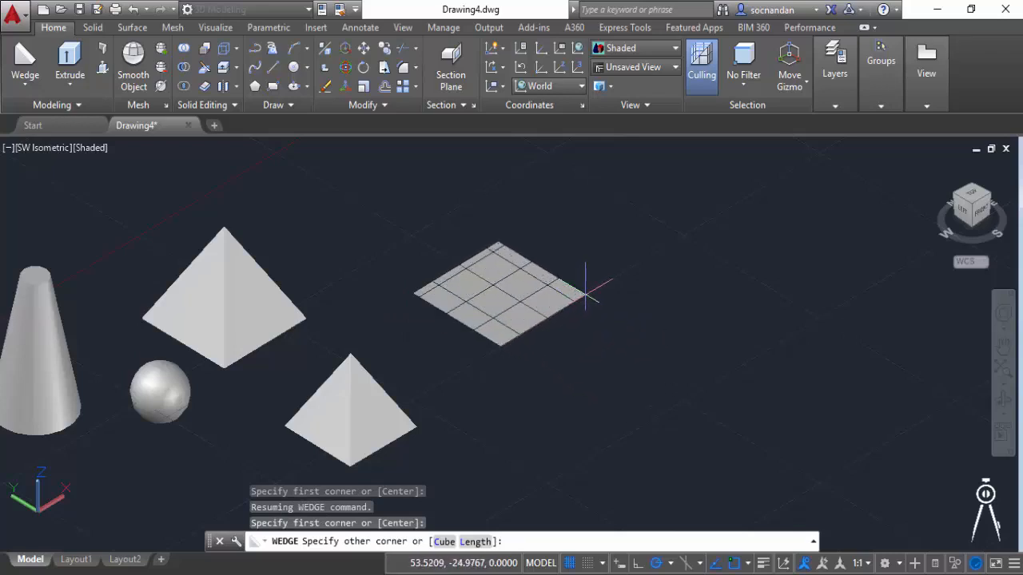
{"action": "left_click", "coordinate": [584, 295]}
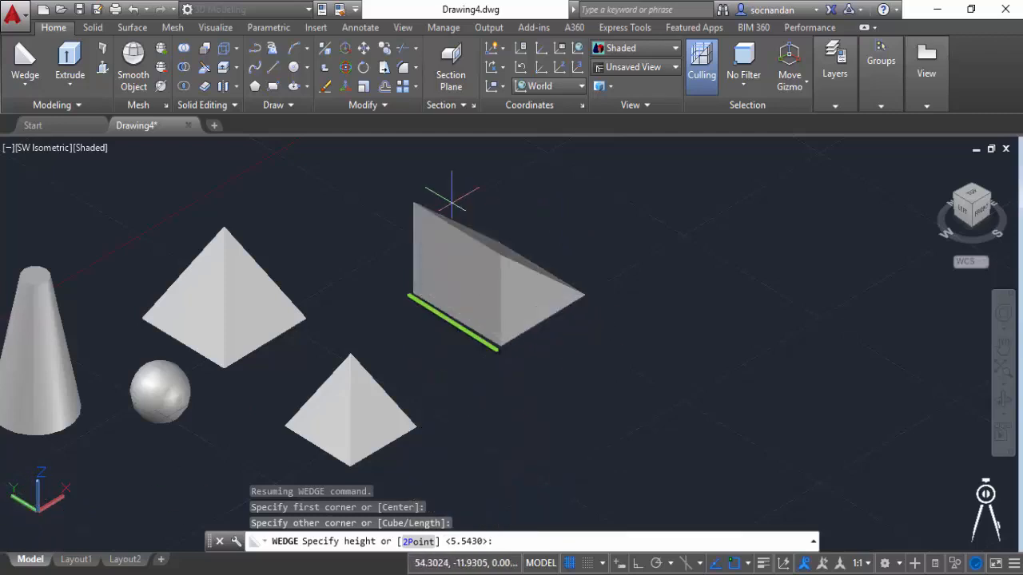
{"action": "left_click", "coordinate": [434, 228]}
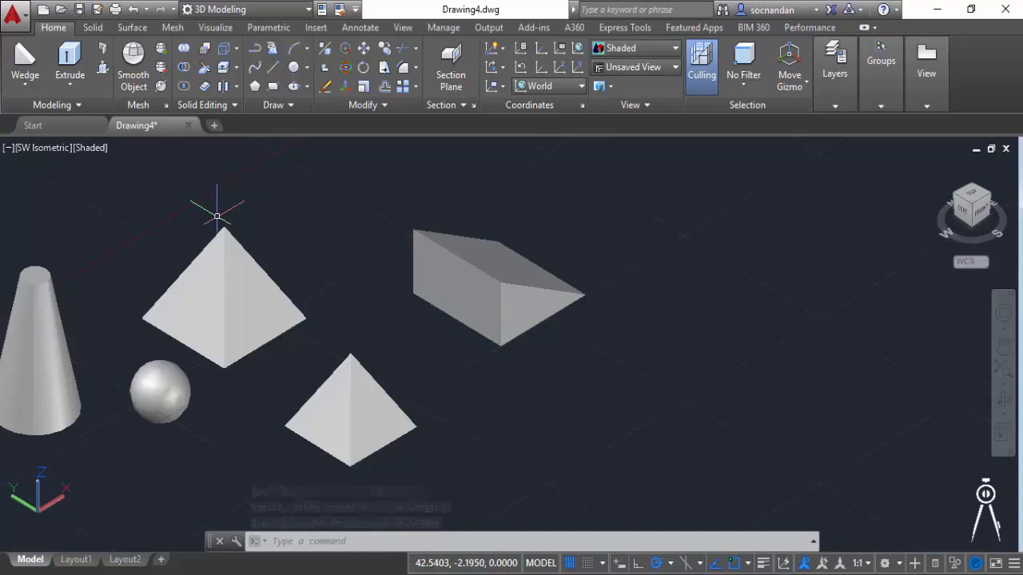
Step: Draw a torus in front of the wedge with a radius of 3 and a tube radius of 0.6
{"action": "left_click", "coordinate": [25, 79]}
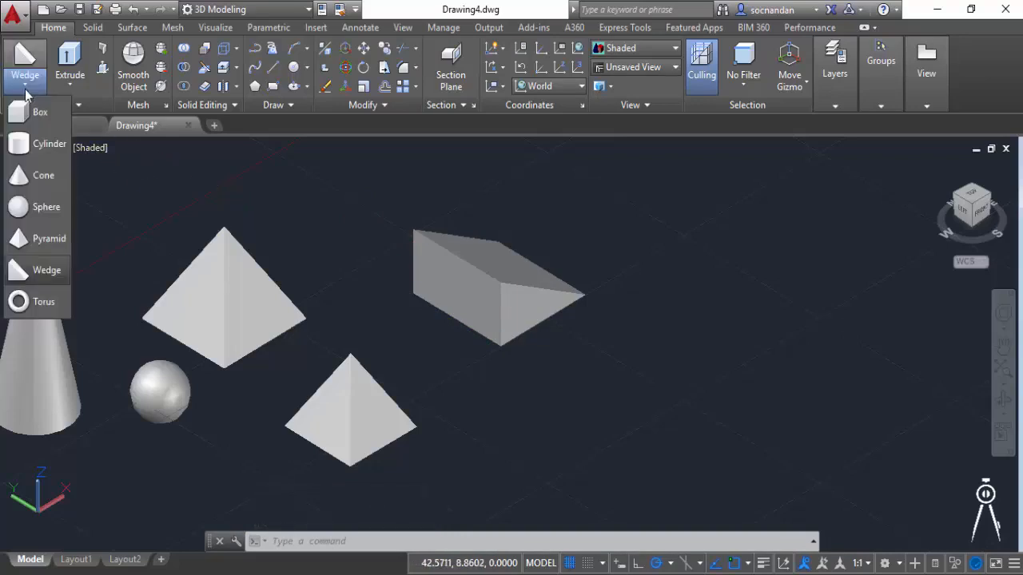
{"action": "left_click", "coordinate": [40, 302]}
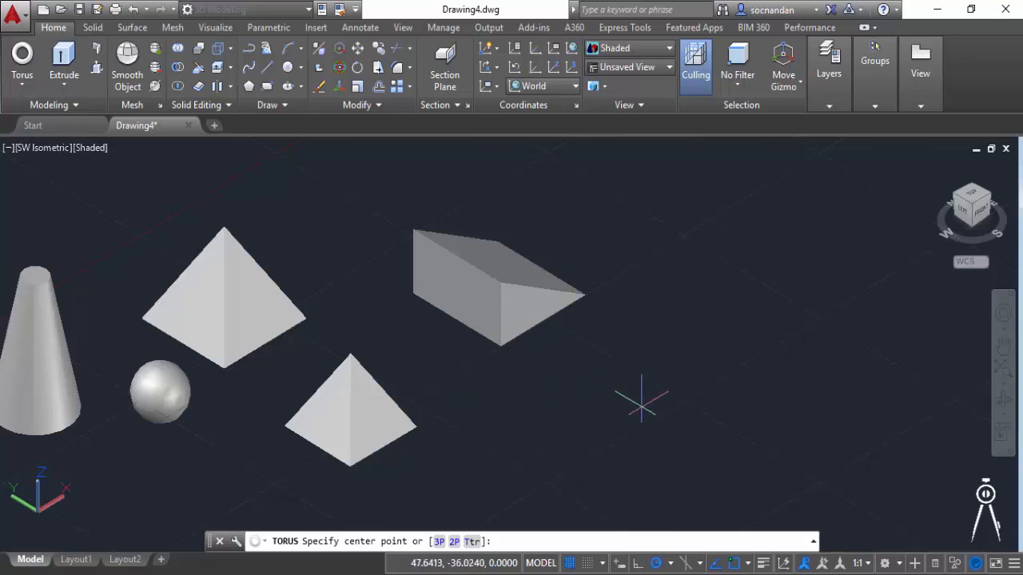
{"action": "middle_click_drag", "start_coordinate": [641, 404], "coordinate": [625, 364]}
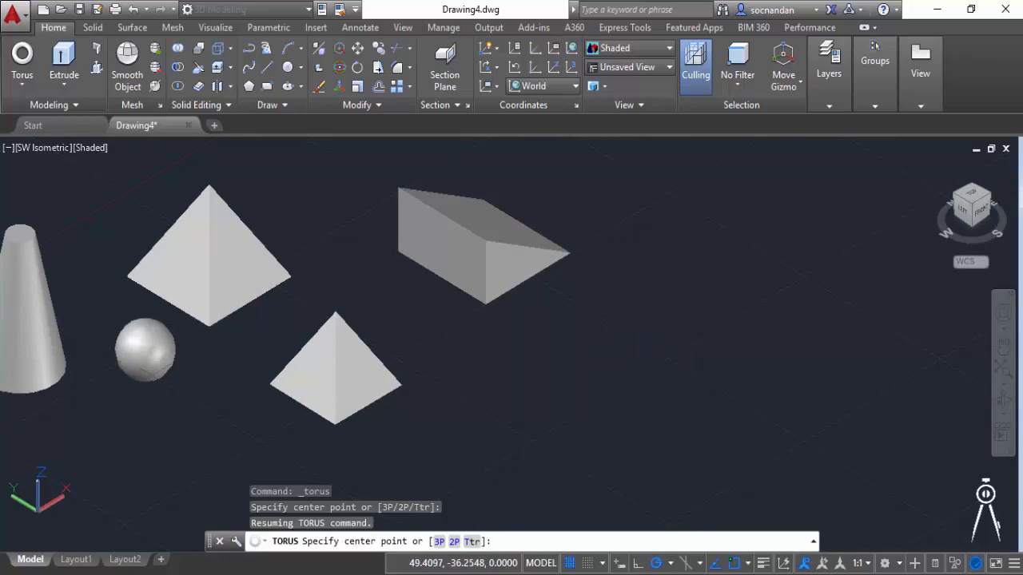
{"action": "left_click", "coordinate": [648, 350]}
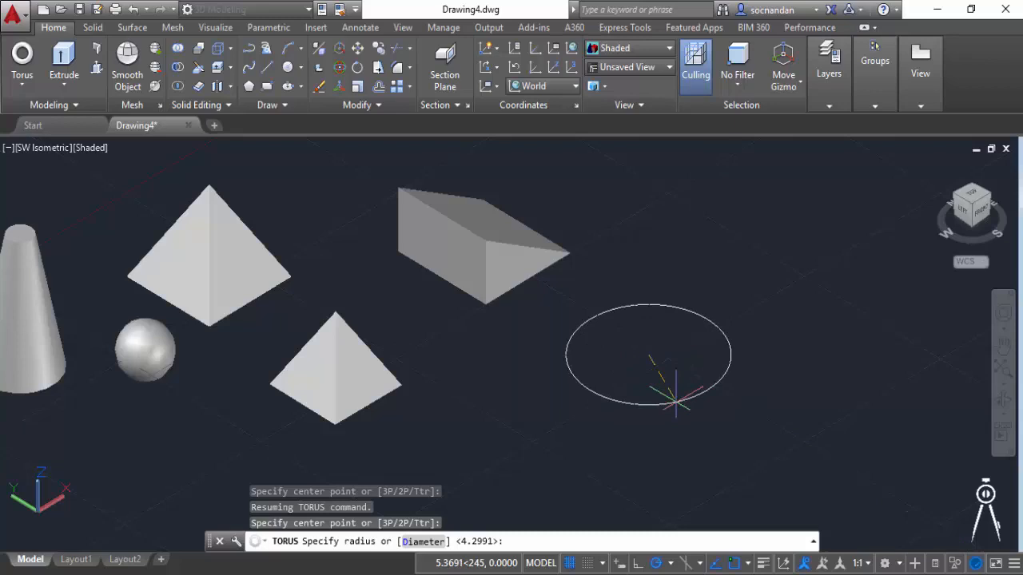
{"action": "type", "text": "3"}
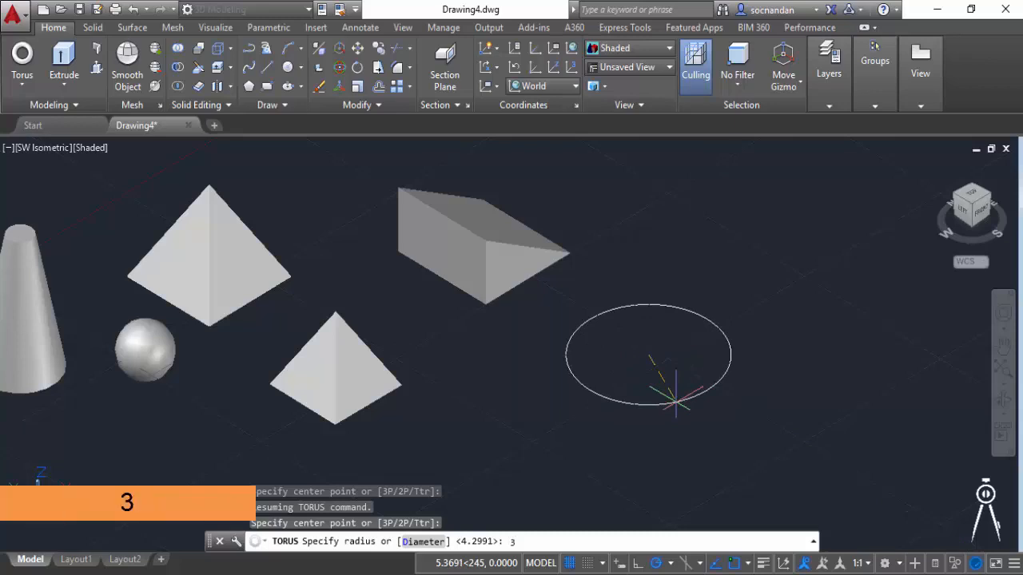
{"action": "key", "text": "Return"}
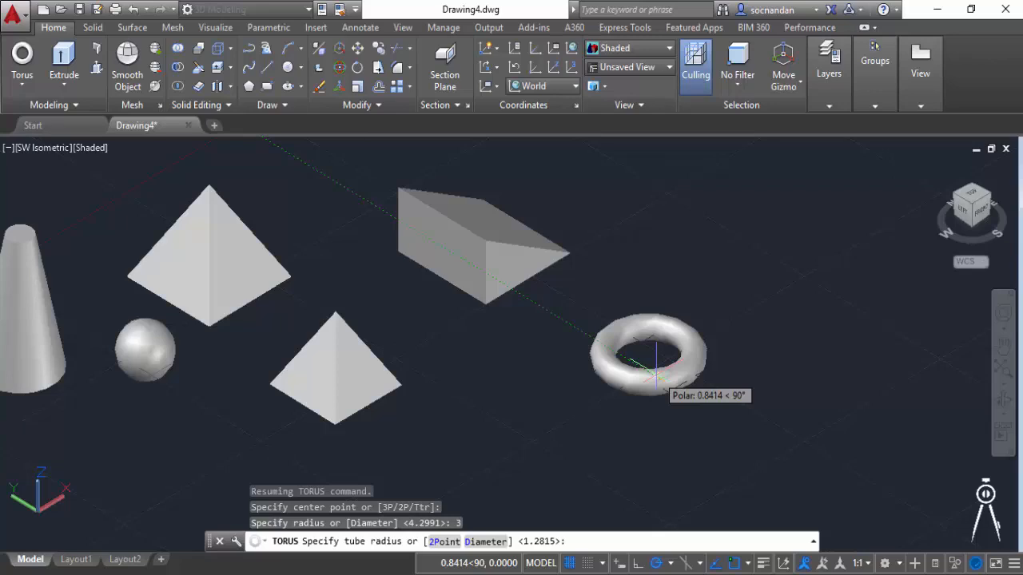
{"action": "type", "text": "0.6"}
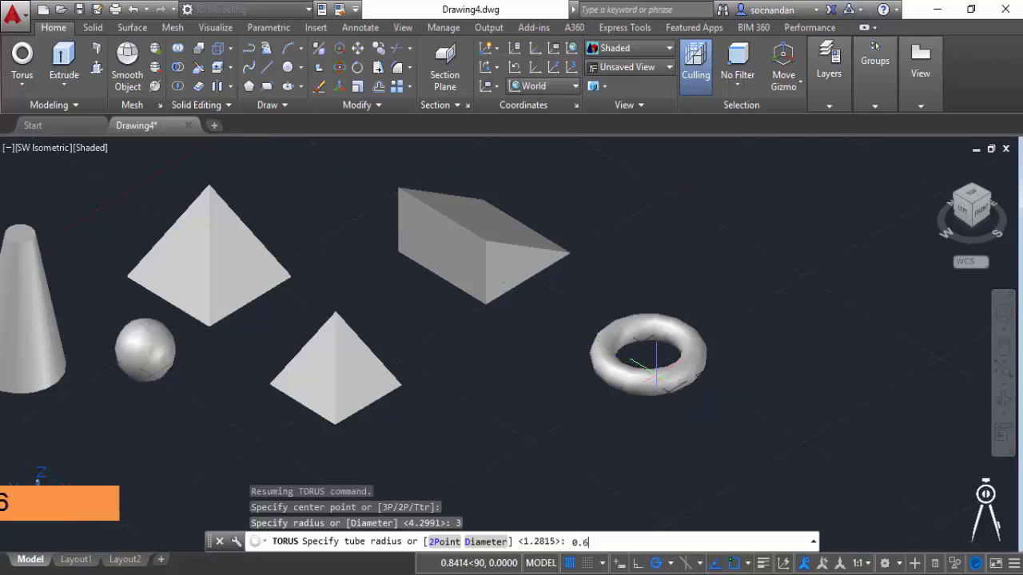
{"action": "key", "text": "Return"}
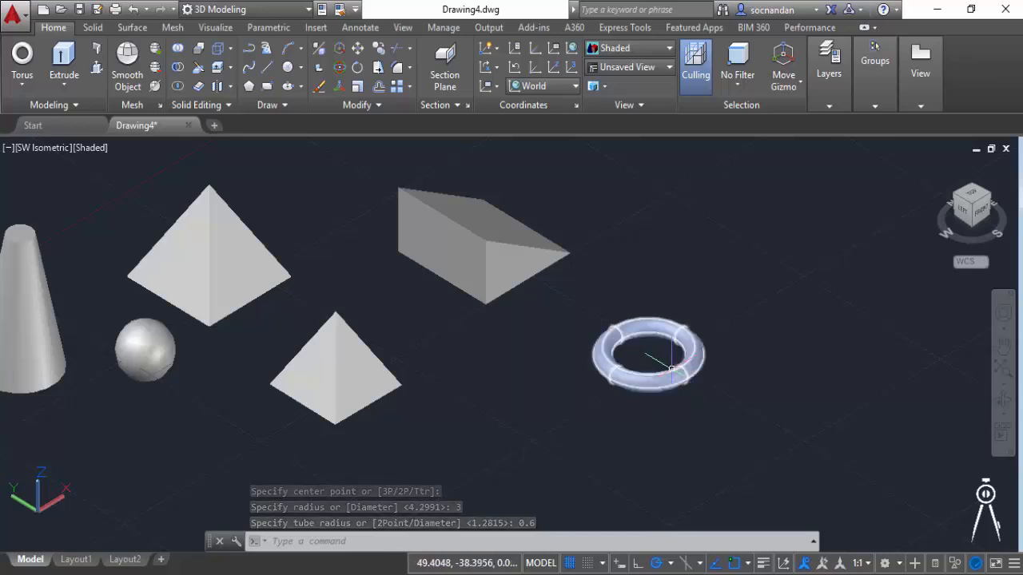
Step: Examine the torus up close in the top view and return to the home view showing all the solids
{"action": "left_click", "coordinate": [971, 198]}
{"action": "scroll", "coordinate": [631, 470], "scroll_direction": "up", "scroll_amount": 3}
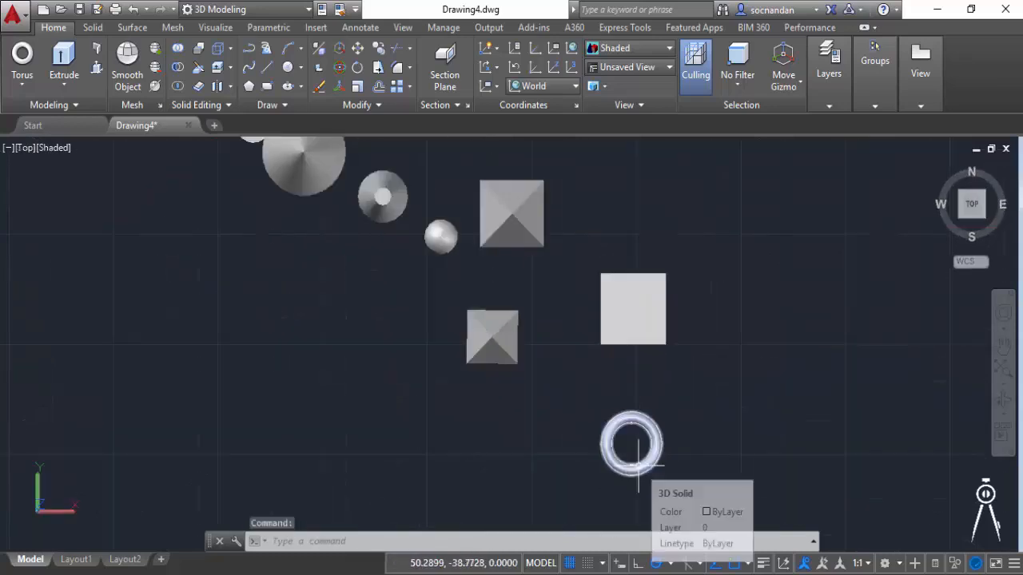
{"action": "scroll", "coordinate": [638, 464], "scroll_direction": "up", "scroll_amount": 2}
{"action": "middle_click_drag", "start_coordinate": [621, 432], "coordinate": [592, 404]}
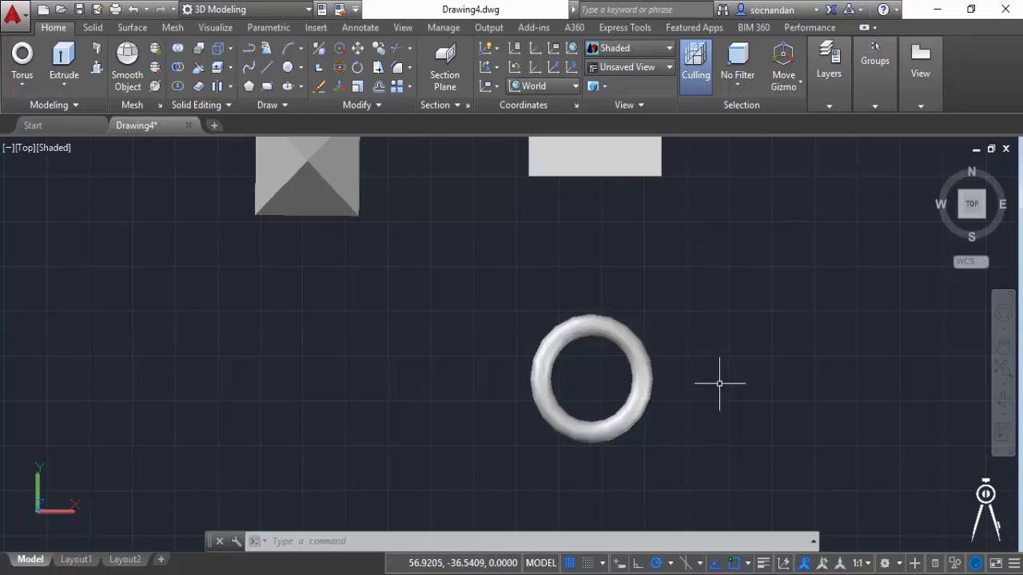
{"action": "scroll", "coordinate": [719, 384], "scroll_direction": "down", "scroll_amount": 6}
{"action": "middle_click_drag", "start_coordinate": [532, 304], "coordinate": [513, 375]}
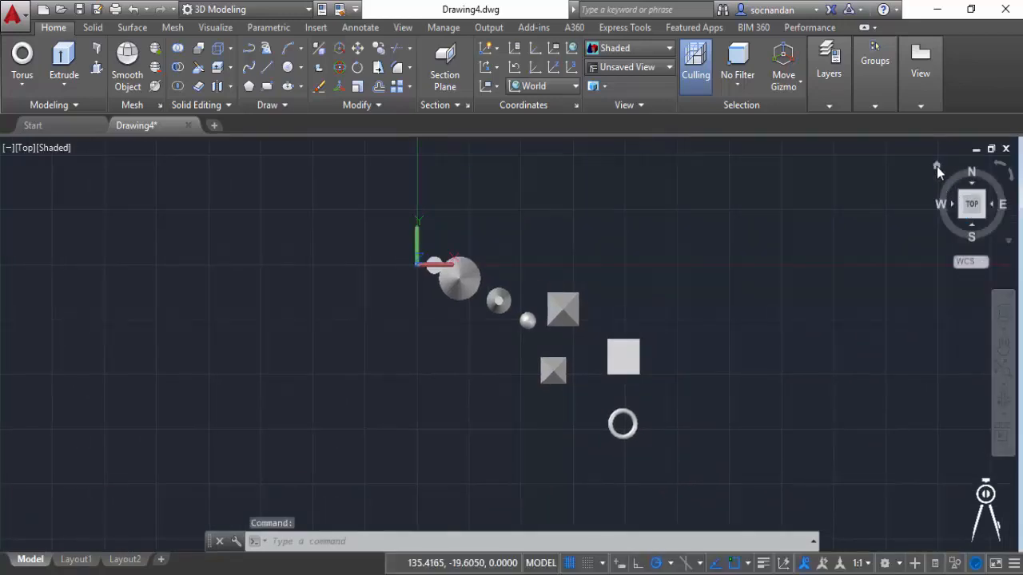
{"action": "left_click", "coordinate": [937, 168]}
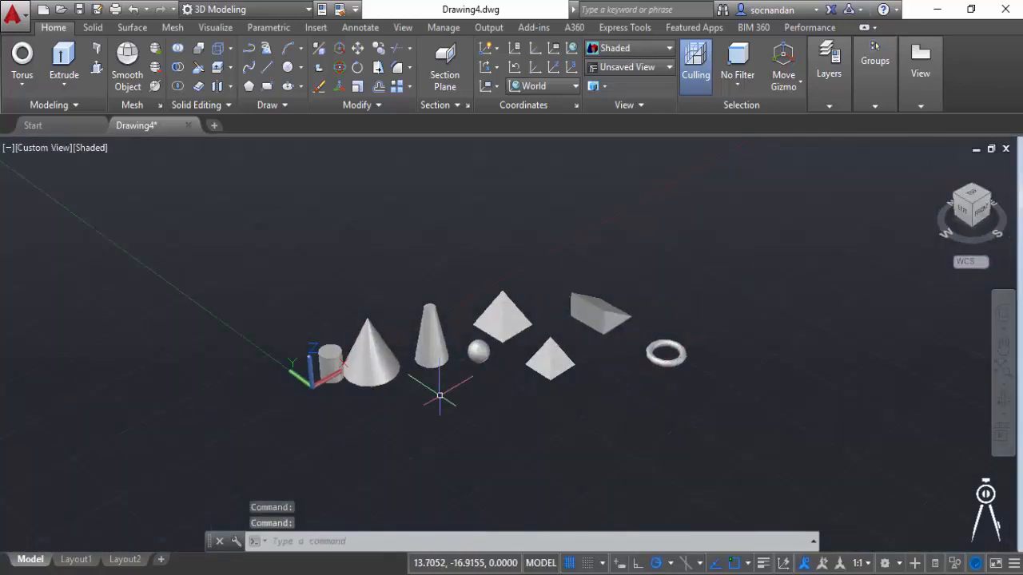